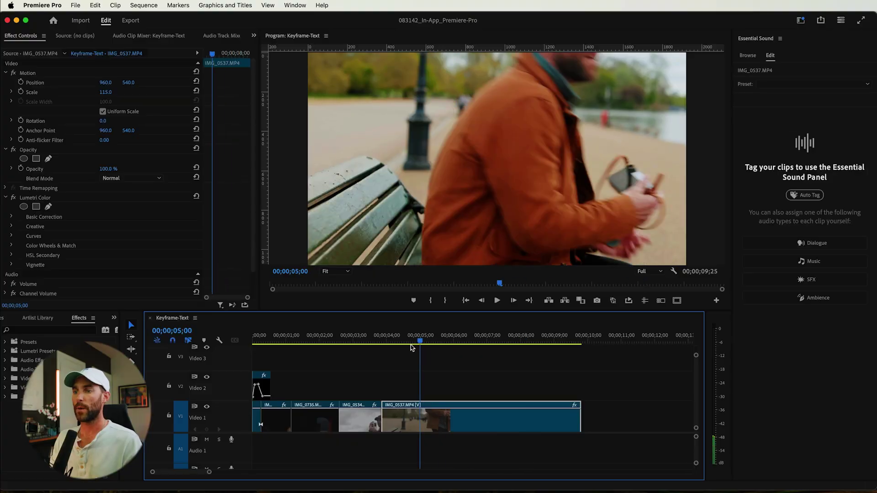
Step: Place the playhead at 00;00;04;22 and switch to the Captions and Graphics workspace
{"action": "mouse_move", "coordinate": [413, 341]}
{"action": "left_mouse_down"}
{"action": "mouse_move", "coordinate": [337, 354]}
{"action": "mouse_move", "coordinate": [437, 333]}
{"action": "mouse_move", "coordinate": [364, 339]}
{"action": "mouse_move", "coordinate": [411, 338]}
{"action": "left_mouse_up"}
{"action": "left_click", "coordinate": [801, 21]}
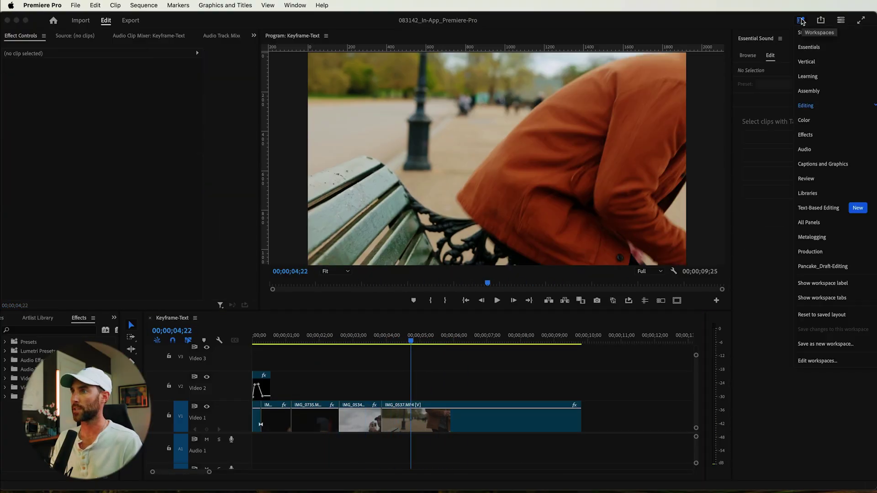
{"action": "left_click", "coordinate": [824, 165]}
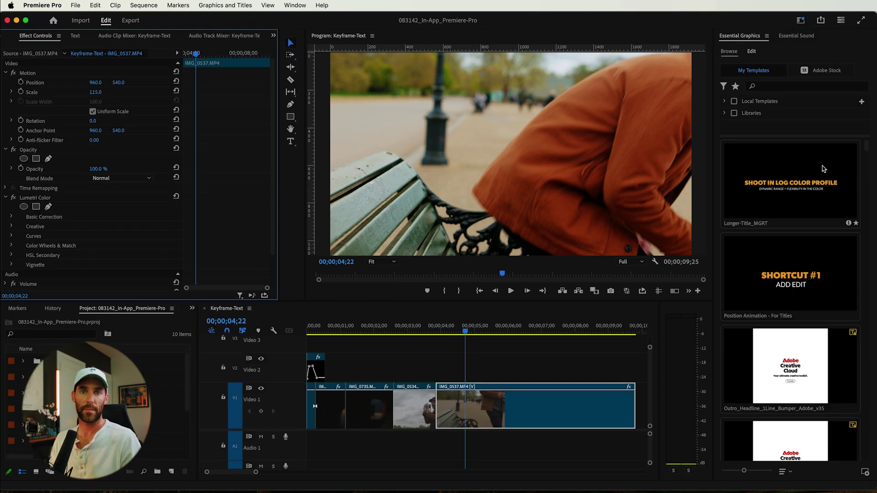
Step: Add the title text "3-DAYS IN LONDON" over the IMG_0537.MP4 clip at the playhead
{"action": "left_click", "coordinate": [291, 143]}
{"action": "left_click", "coordinate": [419, 137]}
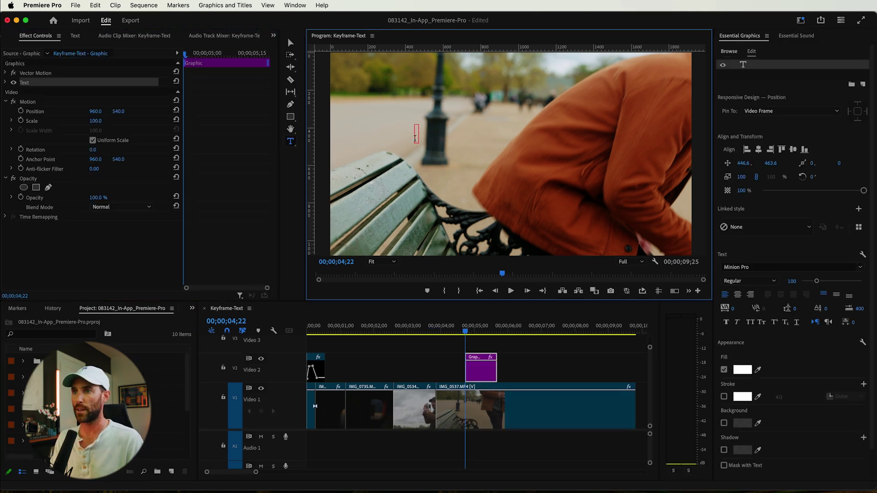
{"action": "type", "text": "3-DAYS IN LONDON"}
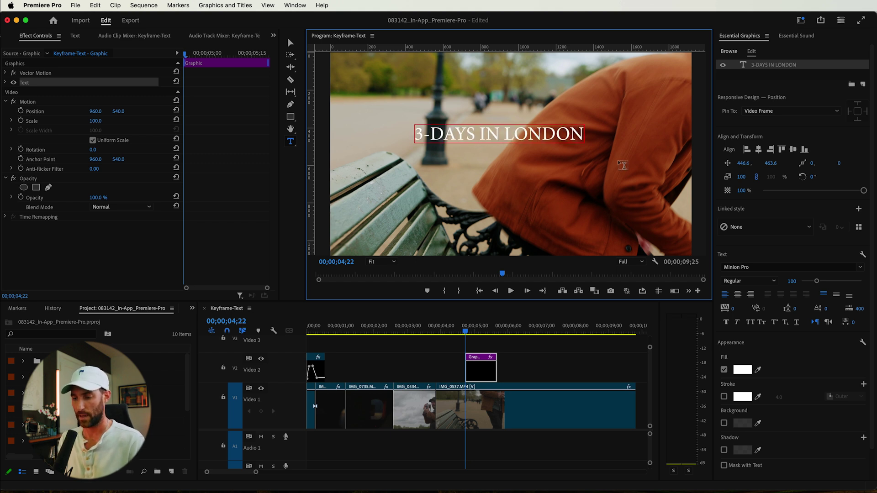
{"action": "key", "text": "Escape"}
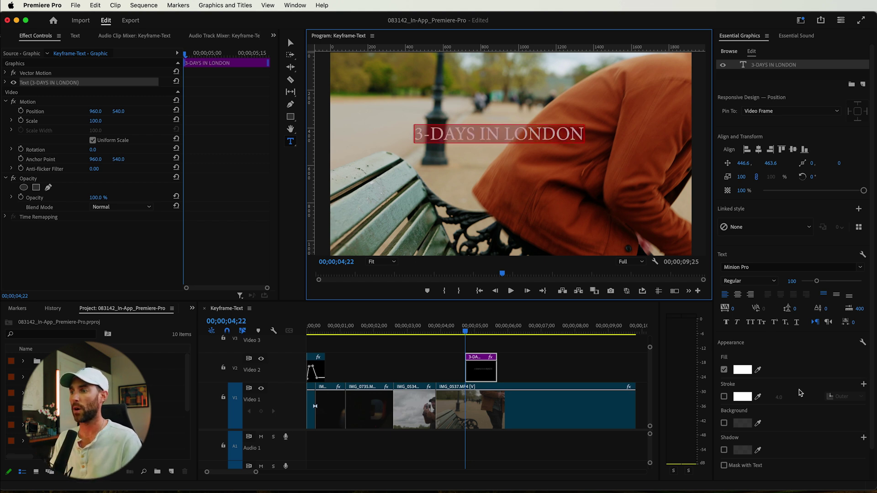
Step: Set the title's font to Gibson Bold
{"action": "scroll", "coordinate": [799, 388], "scroll_direction": "down", "scroll_amount": 2}
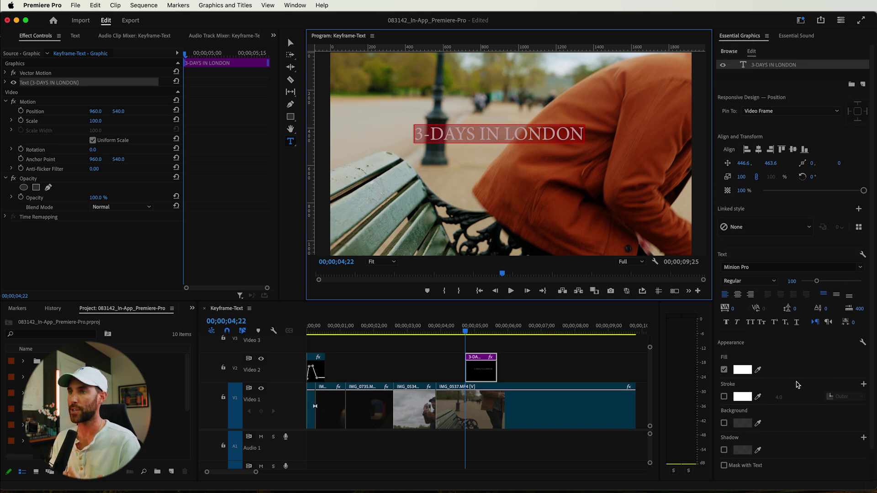
{"action": "left_click", "coordinate": [749, 268]}
{"action": "type", "text": "gib"}
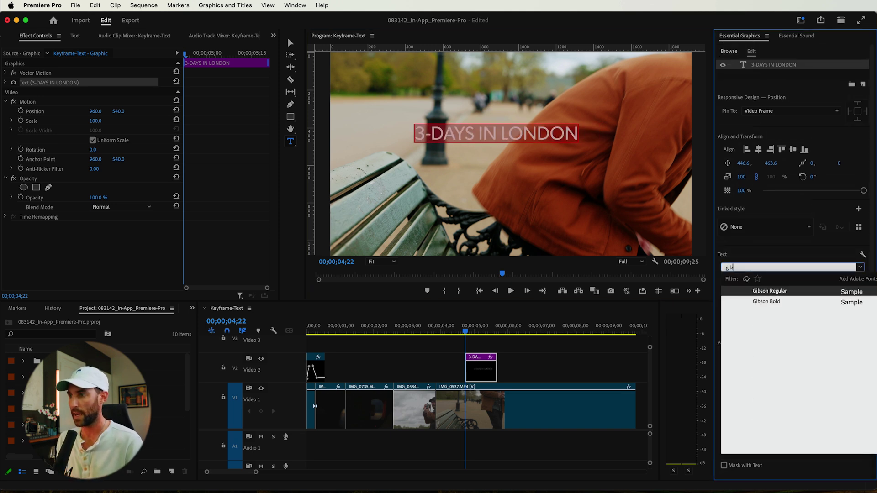
{"action": "left_click", "coordinate": [766, 301]}
Step: Centre the title horizontally and vertically in the frame and place its anchor point at the text's centre
{"action": "key", "text": "v"}
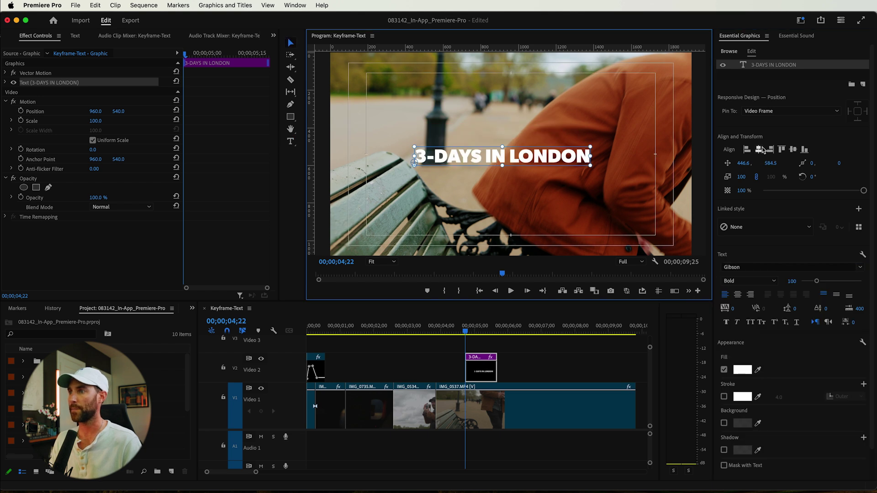
{"action": "left_click", "coordinate": [758, 150]}
{"action": "left_click", "coordinate": [792, 150]}
{"action": "left_click_drag", "start_coordinate": [423, 161], "coordinate": [511, 155]}
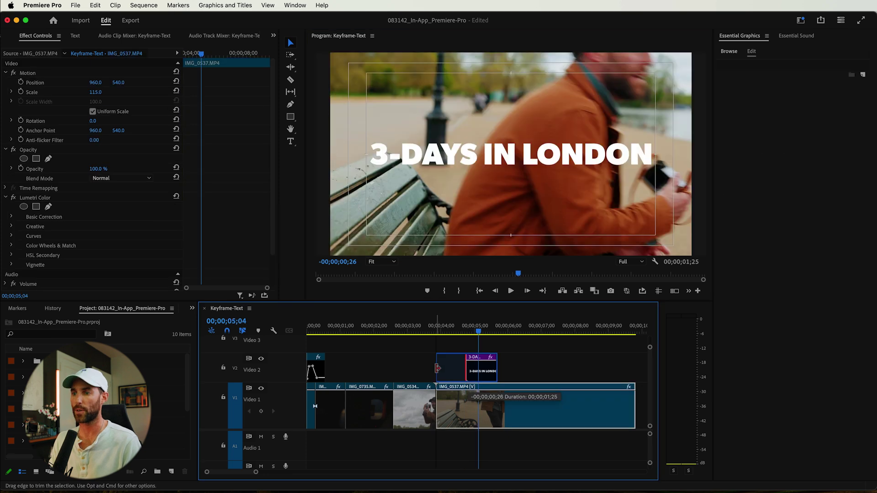
Step: Extend the title graphic on Video 2 so it spans the IMG_0537.MP4 clip from its start to its end
{"action": "left_click_drag", "start_coordinate": [466, 367], "coordinate": [436, 367]}
{"action": "left_click_drag", "start_coordinate": [497, 371], "coordinate": [629, 371]}
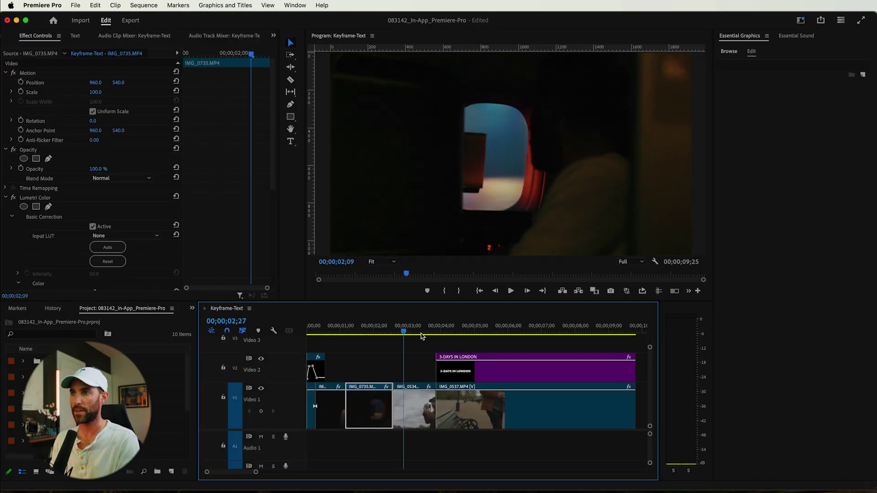
{"action": "left_click", "coordinate": [439, 328]}
Step: Duplicate the title graphic earlier in the sequence and trim the copy to end where the original title starts
{"action": "left_click", "coordinate": [486, 377]}
{"action": "left_click_drag", "start_coordinate": [489, 374], "coordinate": [384, 349]}
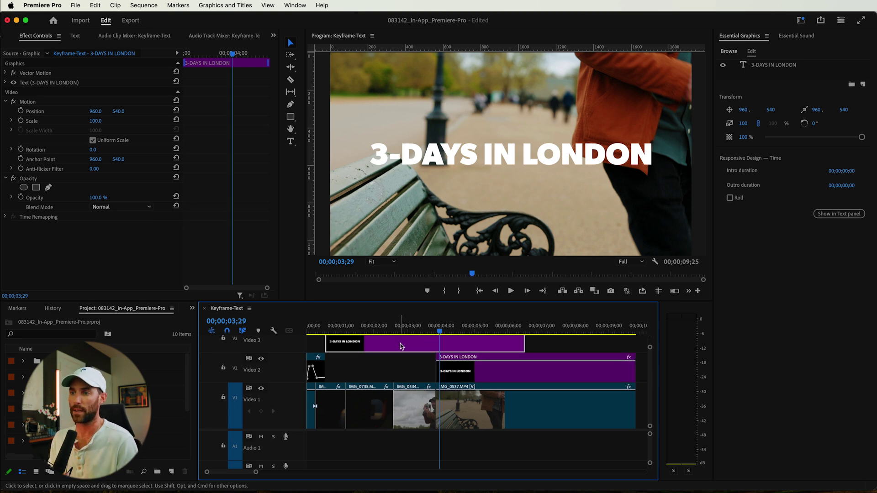
{"action": "left_click_drag", "start_coordinate": [526, 345], "coordinate": [434, 344]}
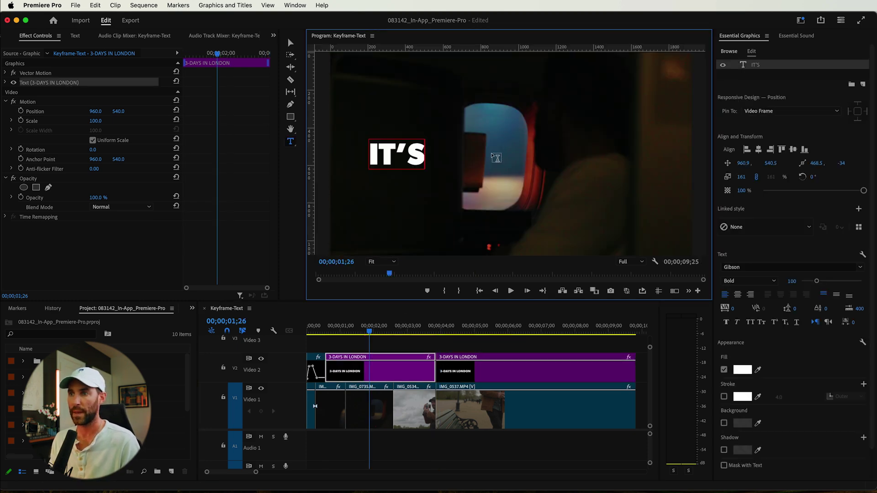
Step: Change the duplicated title's text to "IT'S TIME TO EXPLORE"
{"action": "type", "text": "TIME TO EXPLORE"}
{"action": "key", "text": "super+a"}
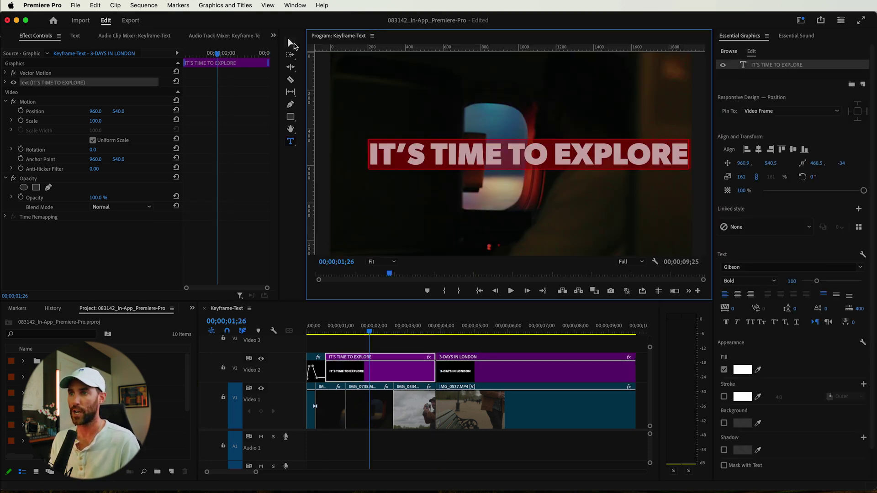
{"action": "left_click", "coordinate": [291, 43]}
Step: Scale the new title down to 119 and move it to the frame's lower left, at about 608.9, 956.4
{"action": "left_click_drag", "start_coordinate": [690, 140], "coordinate": [608, 147]}
{"action": "left_click_drag", "start_coordinate": [564, 157], "coordinate": [535, 235]}
{"action": "left_click", "coordinate": [410, 330]}
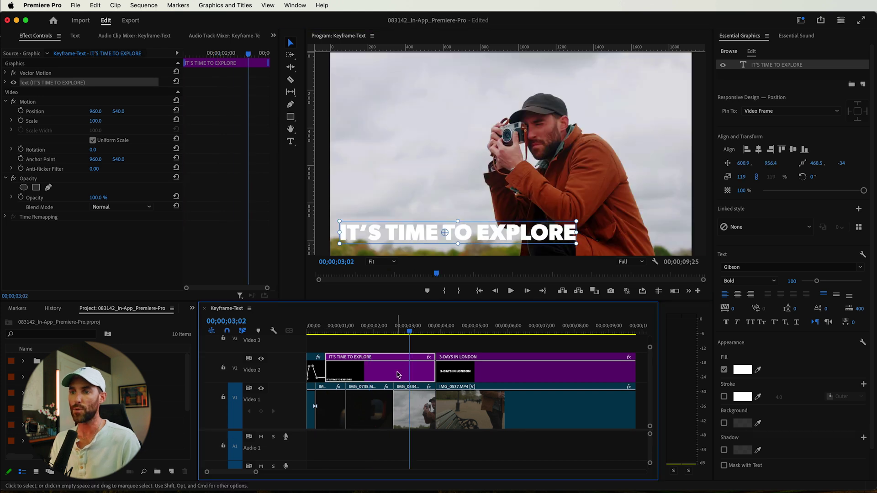
{"action": "left_click", "coordinate": [378, 330]}
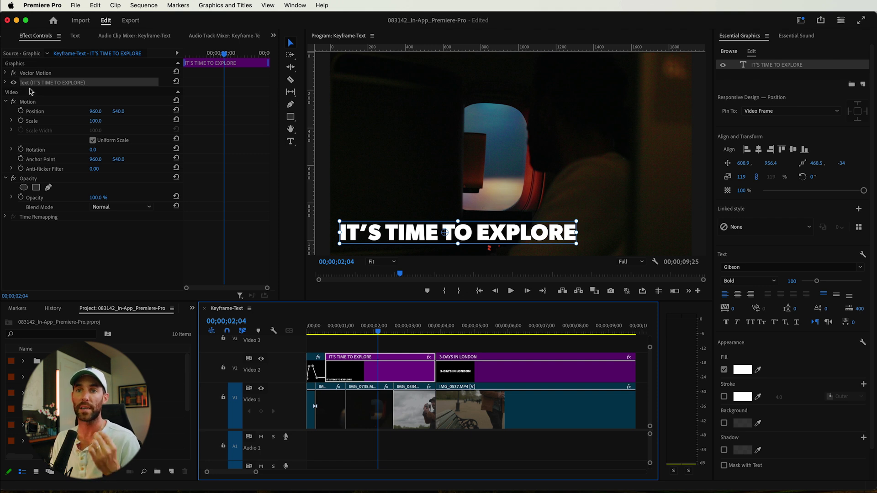
Step: Set the Motion scale of the "IT'S TIME TO EXPLORE" graphic to 105
{"action": "left_click", "coordinate": [6, 83]}
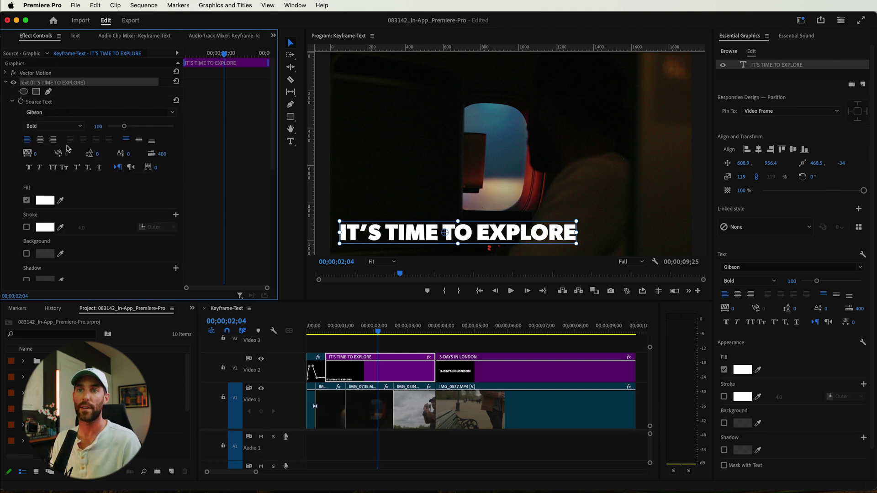
{"action": "left_click", "coordinate": [6, 83]}
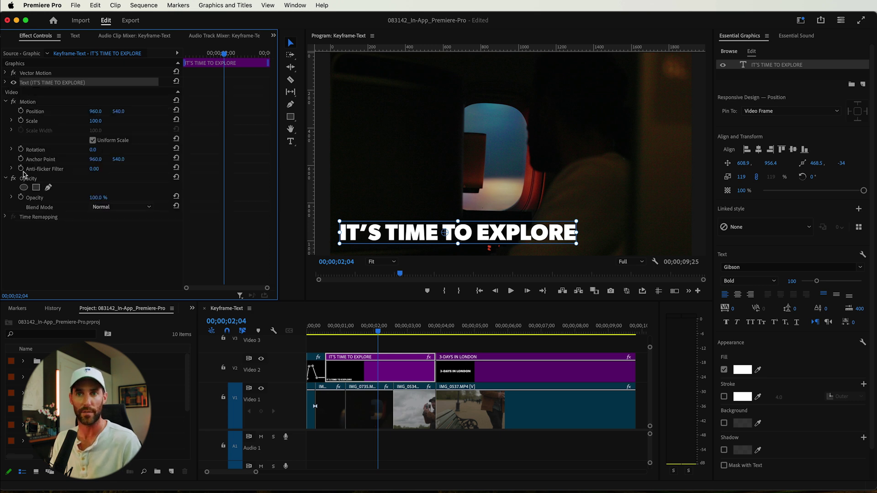
{"action": "left_click", "coordinate": [34, 112]}
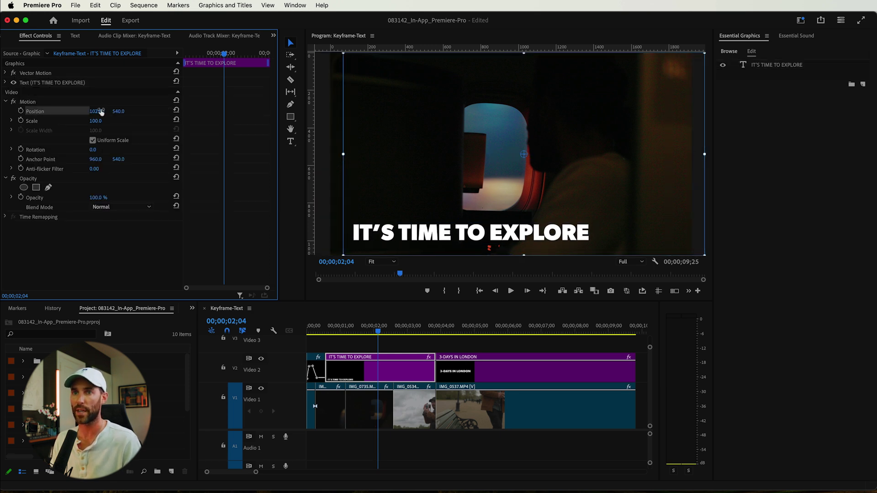
{"action": "mouse_move", "coordinate": [99, 124]}
{"action": "left_mouse_down"}
{"action": "mouse_move", "coordinate": [119, 123]}
{"action": "mouse_move", "coordinate": [105, 121]}
{"action": "left_mouse_up"}
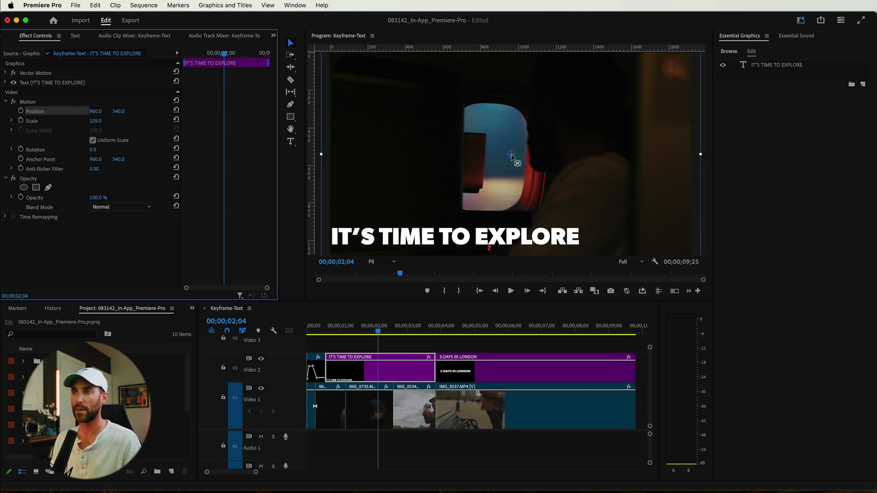
Step: Move the graphic's Motion anchor point onto the centre of the text, at about 709.2, 957.2
{"action": "left_click_drag", "start_coordinate": [511, 155], "coordinate": [462, 237]}
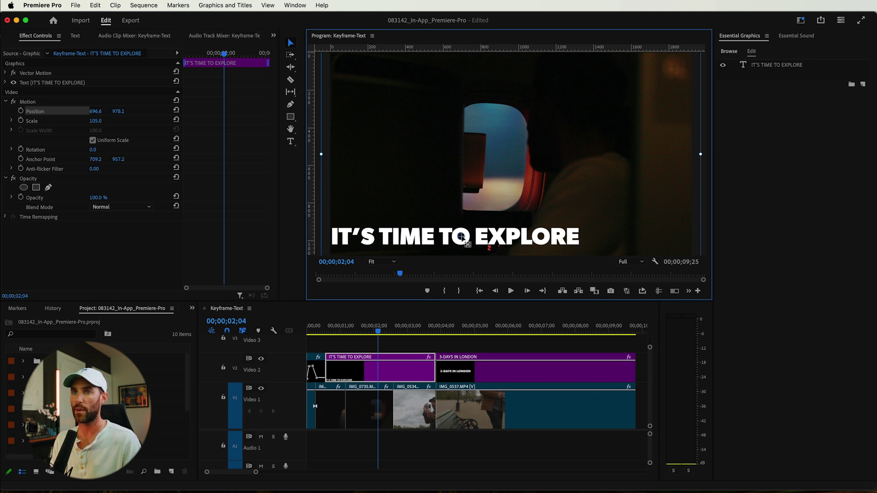
{"action": "left_click_drag", "start_coordinate": [95, 122], "coordinate": [105, 121]}
{"action": "key", "text": "super+z"}
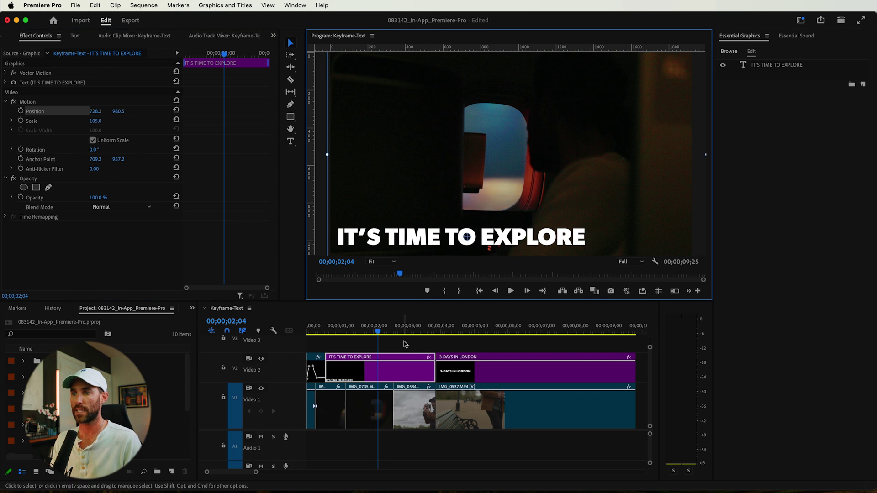
Step: Shift the "IT'S TIME TO EXPLORE" graphic slightly rightward to a Motion position of about 728.2, 980.5
{"action": "left_click", "coordinate": [403, 349]}
{"action": "left_click", "coordinate": [396, 372]}
{"action": "left_click", "coordinate": [425, 237]}
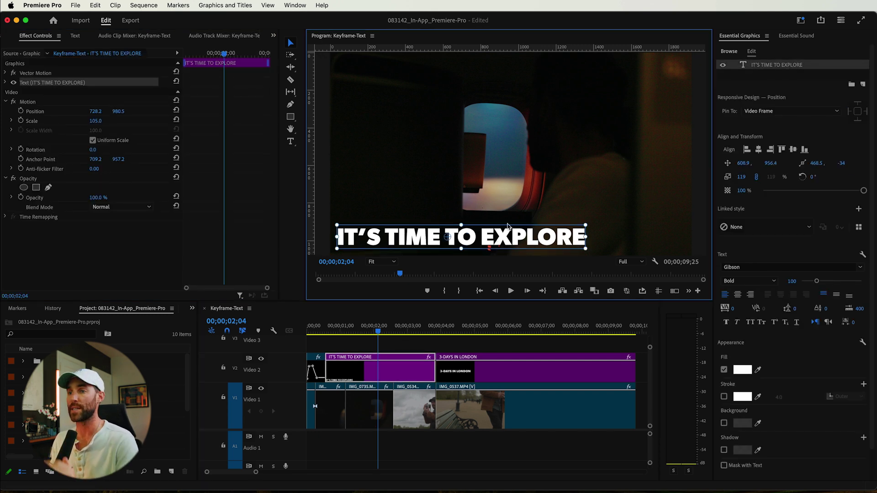
Step: Add Position keyframes to the "IT'S TIME TO EXPLORE" graphic at 00;00;00;22 and 00;00;01;06
{"action": "left_click", "coordinate": [358, 366]}
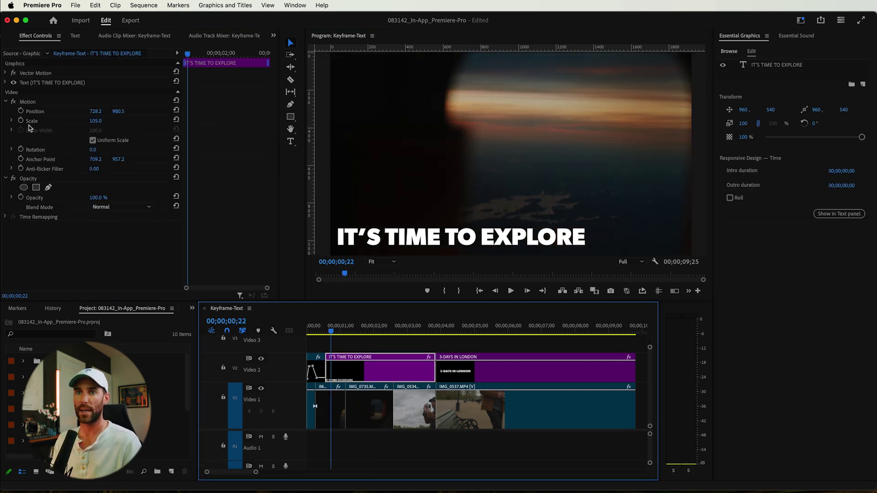
{"action": "left_click", "coordinate": [21, 111]}
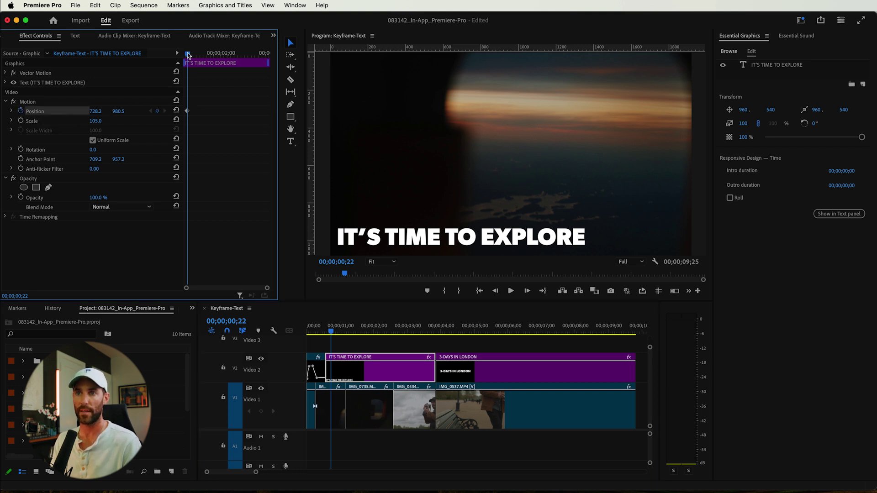
{"action": "left_click_drag", "start_coordinate": [188, 56], "coordinate": [201, 54]}
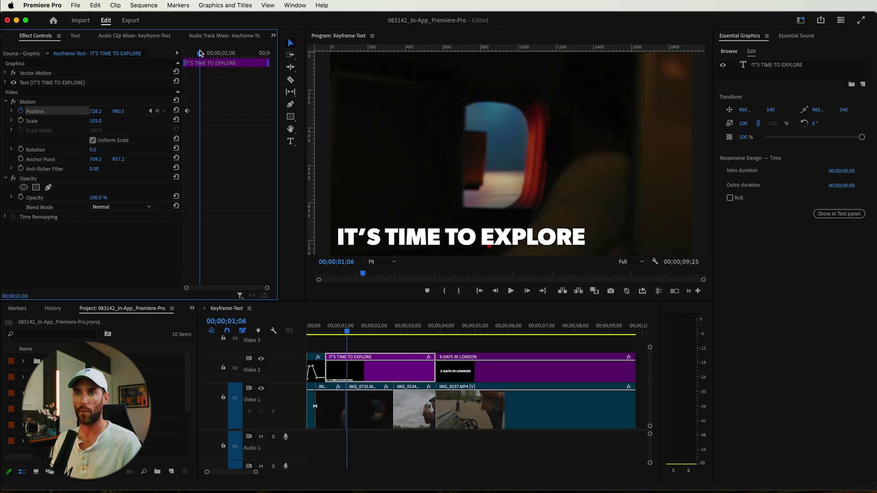
{"action": "left_click", "coordinate": [158, 111]}
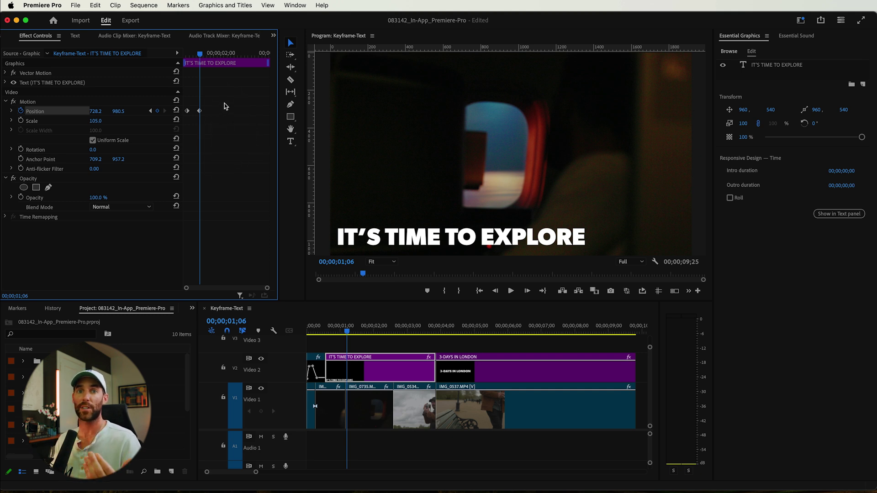
Step: At the first Position keyframe, move the title past the frame's left edge to about -655.4, 980.5
{"action": "mouse_move", "coordinate": [201, 54]}
{"action": "left_mouse_down"}
{"action": "mouse_move", "coordinate": [190, 55]}
{"action": "mouse_move", "coordinate": [201, 57]}
{"action": "left_mouse_up"}
{"action": "key", "text": "="}
{"action": "key", "text": "="}
{"action": "key", "text": "-"}
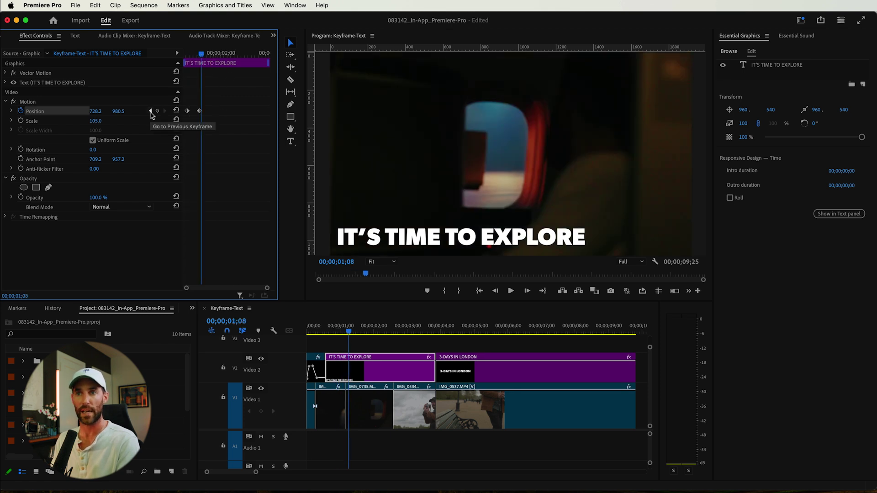
{"action": "left_click", "coordinate": [151, 112]}
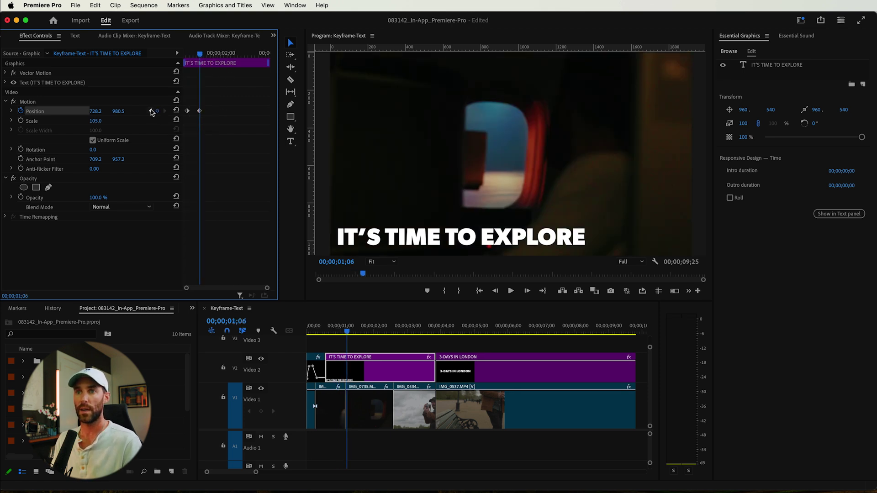
{"action": "left_click", "coordinate": [45, 103]}
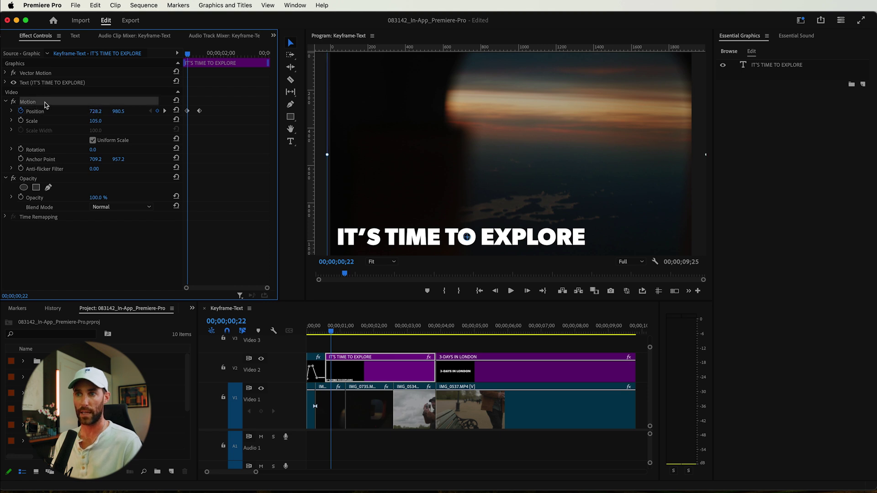
{"action": "left_click", "coordinate": [431, 236]}
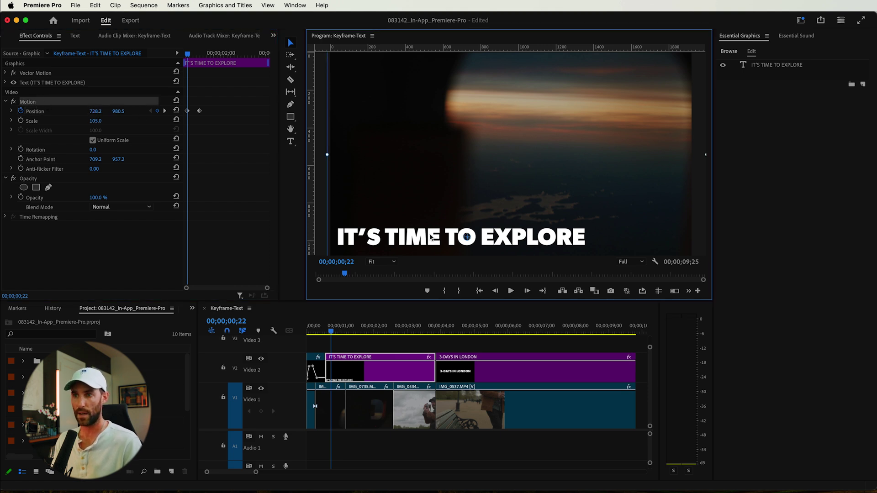
{"action": "left_click_drag", "start_coordinate": [382, 236], "coordinate": [154, 243]}
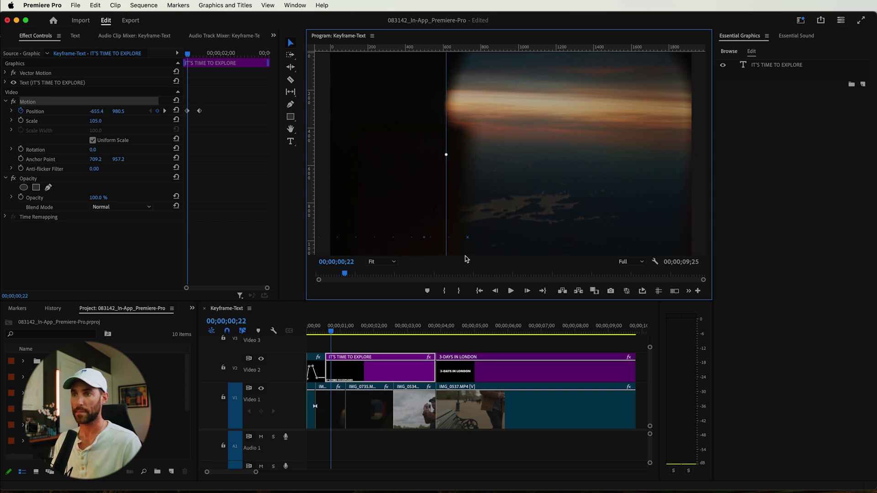
Step: Play back the title's slide-in animation from the start of its clip in a zoomed-out preview
{"action": "scroll", "coordinate": [466, 259], "scroll_direction": "down", "scroll_amount": 3}
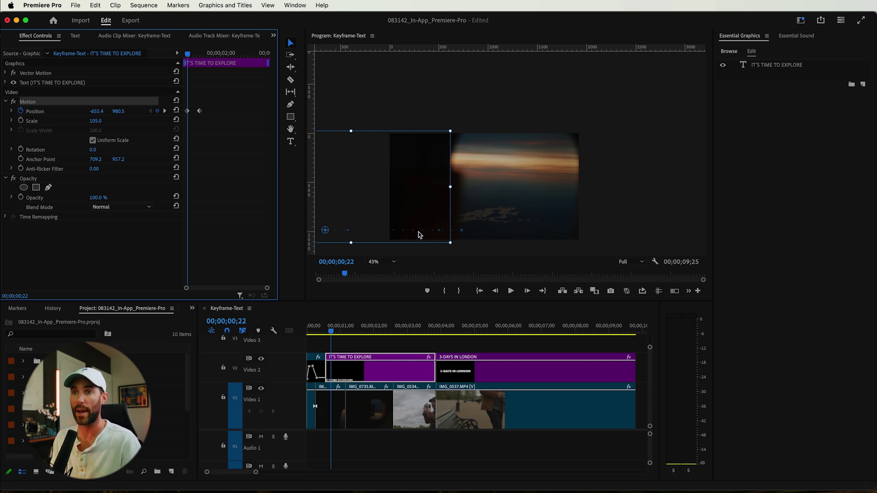
{"action": "mouse_move", "coordinate": [188, 54]}
{"action": "left_mouse_down"}
{"action": "mouse_move", "coordinate": [211, 55]}
{"action": "mouse_move", "coordinate": [186, 56]}
{"action": "left_mouse_up"}
{"action": "key", "text": "space"}
{"action": "key", "text": "space"}
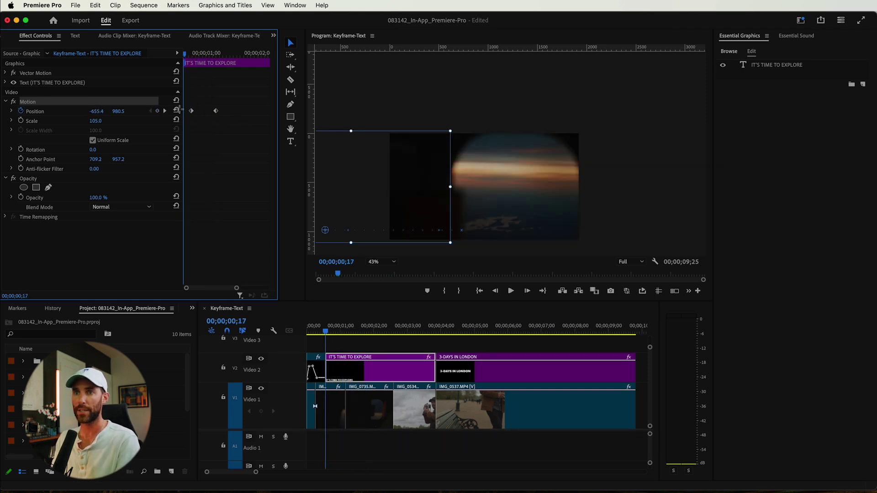
Step: Apply Ease Out to the first Position keyframe of the "IT'S TIME TO EXPLORE" title and Ease In to the second
{"action": "left_click_drag", "start_coordinate": [180, 107], "coordinate": [229, 117]}
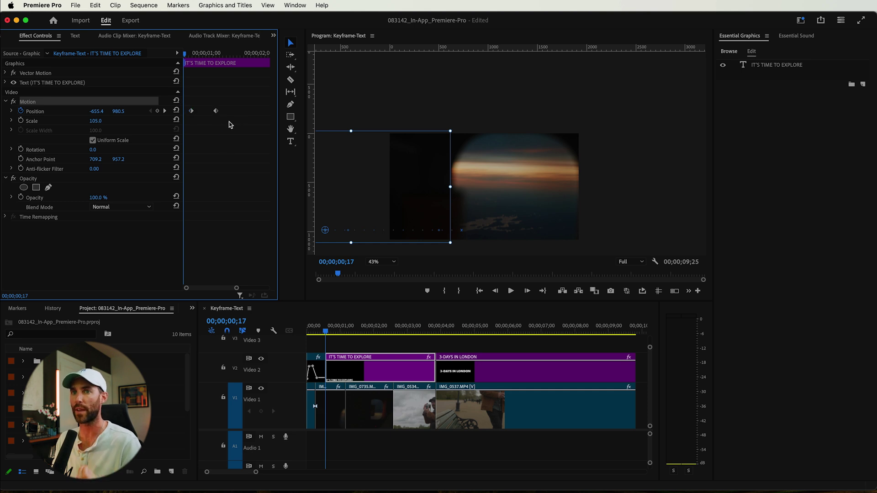
{"action": "right_click", "coordinate": [192, 113]}
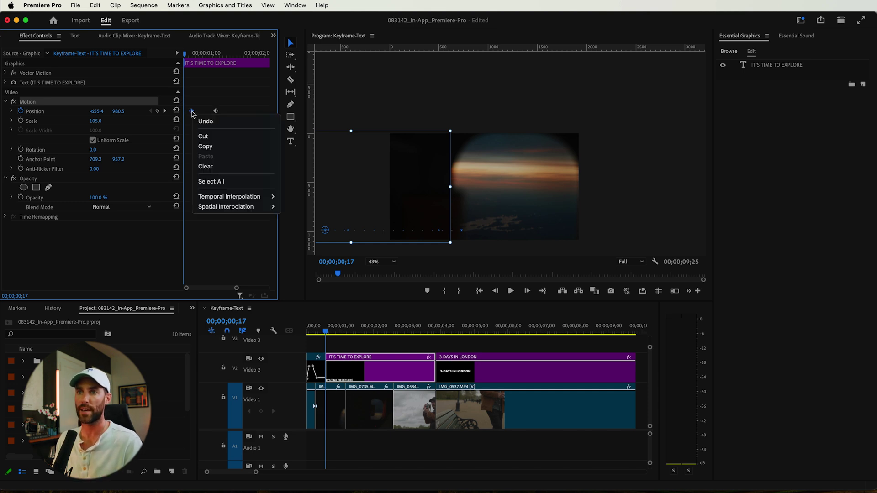
{"action": "mouse_move", "coordinate": [225, 201]}
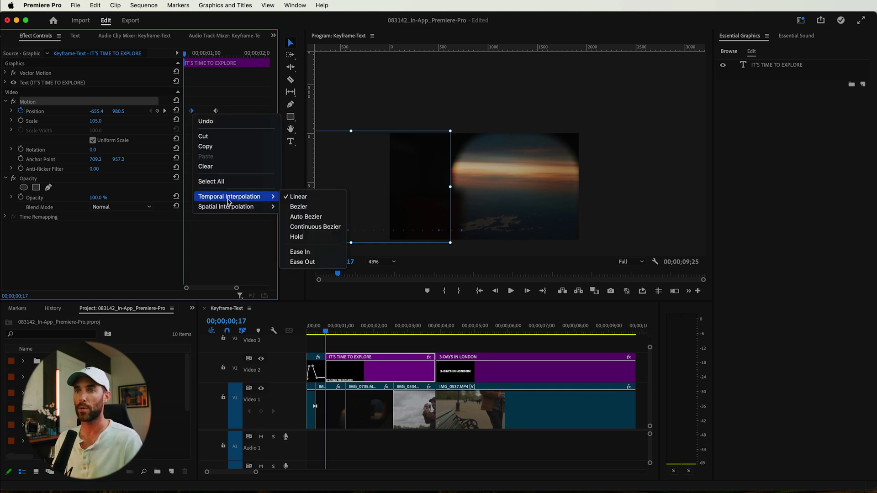
{"action": "left_click", "coordinate": [309, 264]}
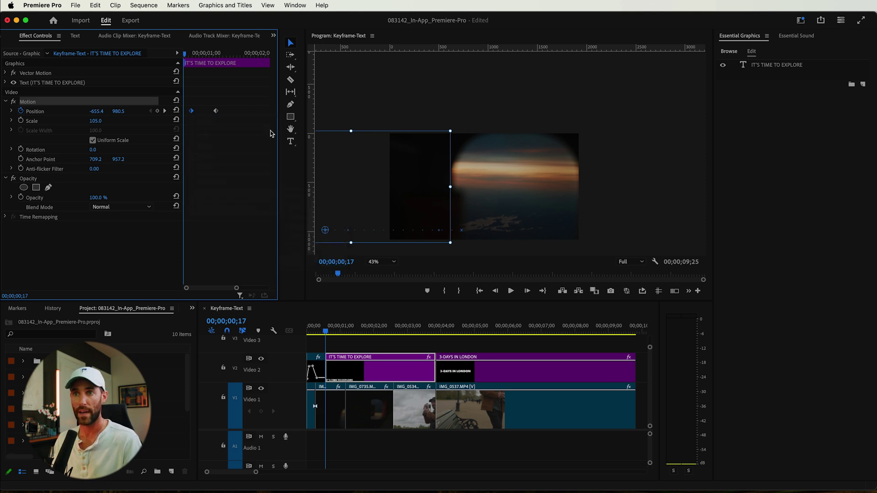
{"action": "right_click", "coordinate": [216, 112]}
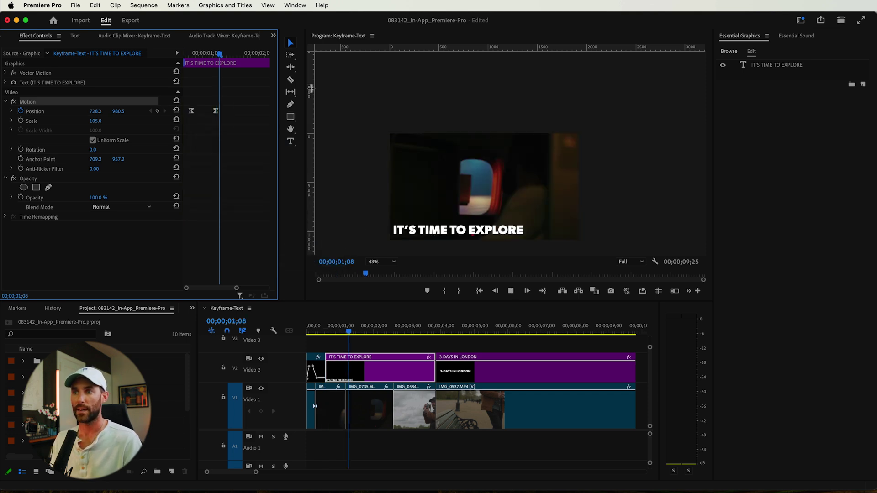
Step: Play back the eased slide-in of the "IT'S TIME TO EXPLORE" title from the start of its clip
{"action": "left_click_drag", "start_coordinate": [220, 55], "coordinate": [187, 58]}
{"action": "left_click", "coordinate": [225, 56]}
{"action": "key", "text": "space"}
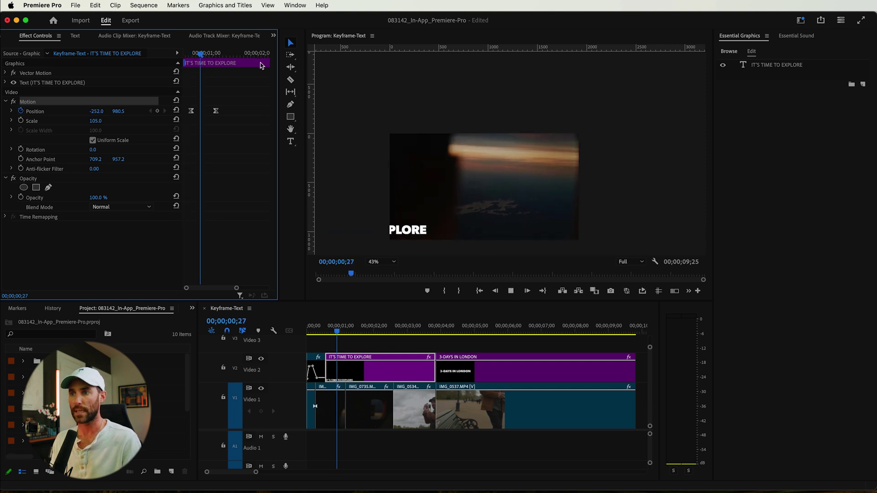
{"action": "key", "text": "space"}
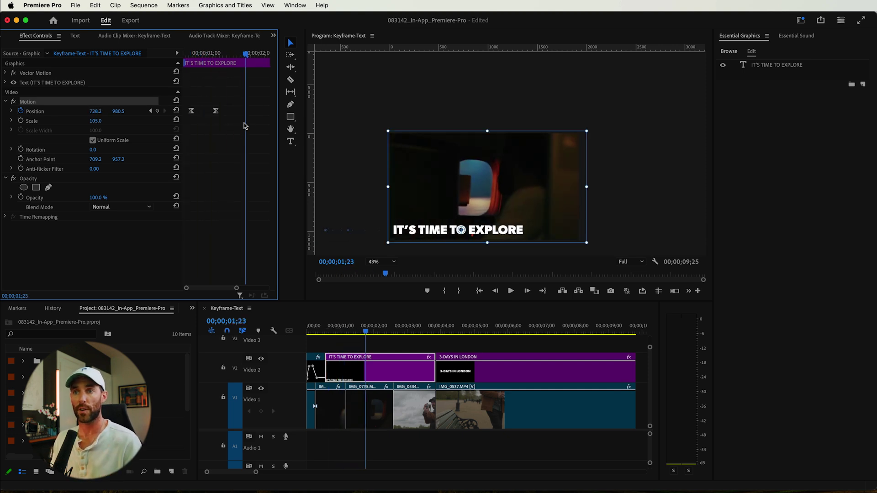
Step: Expand the title's Position velocity graph and extend the first keyframe's handle toward the second keyframe, shifting the speed peak late
{"action": "left_click_drag", "start_coordinate": [244, 124], "coordinate": [185, 102]}
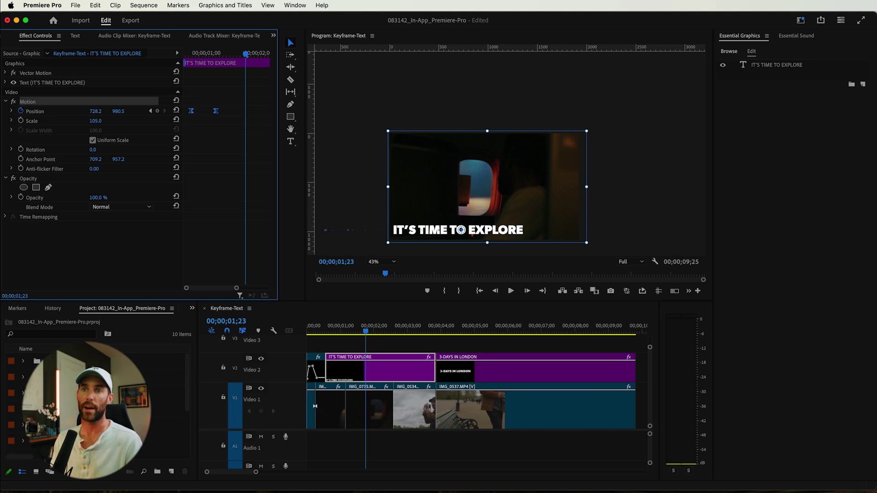
{"action": "left_click", "coordinate": [12, 111]}
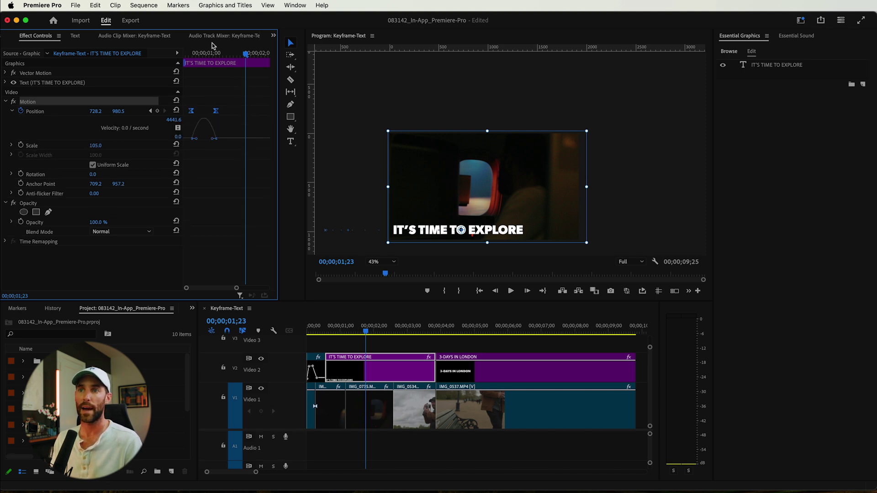
{"action": "left_click", "coordinate": [201, 51]}
{"action": "key", "text": "="}
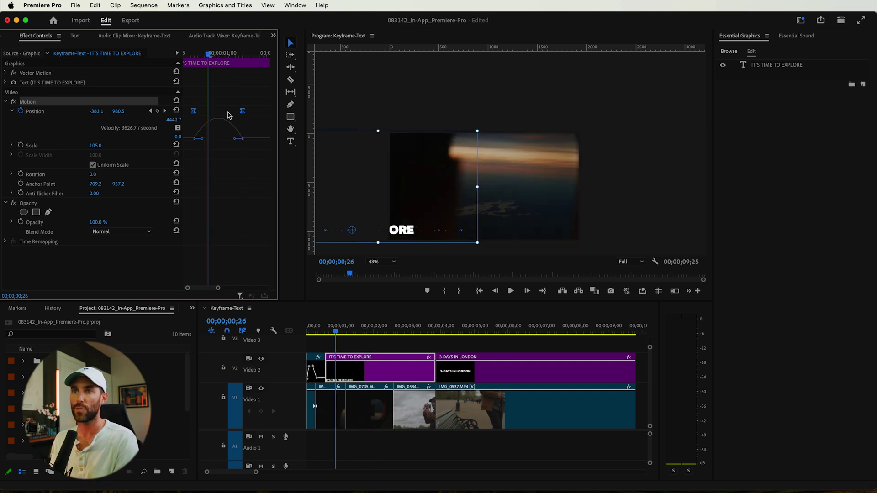
{"action": "left_click_drag", "start_coordinate": [209, 55], "coordinate": [239, 56]}
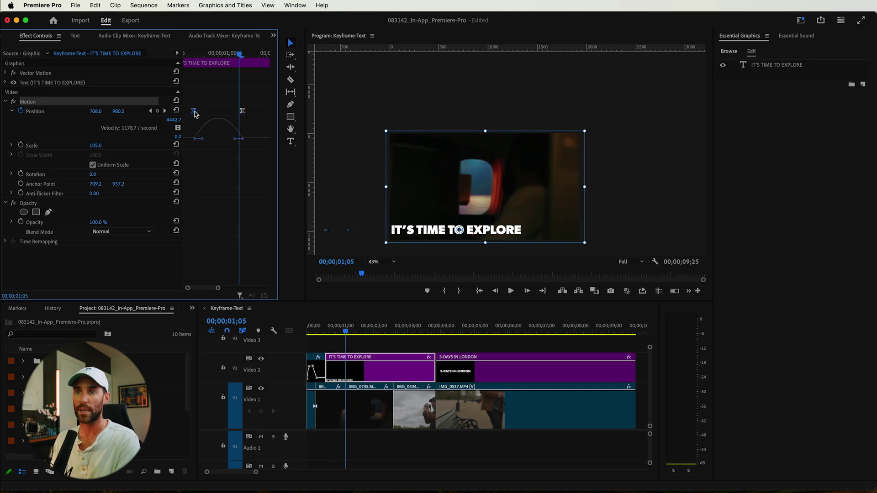
{"action": "left_click_drag", "start_coordinate": [203, 141], "coordinate": [220, 140]}
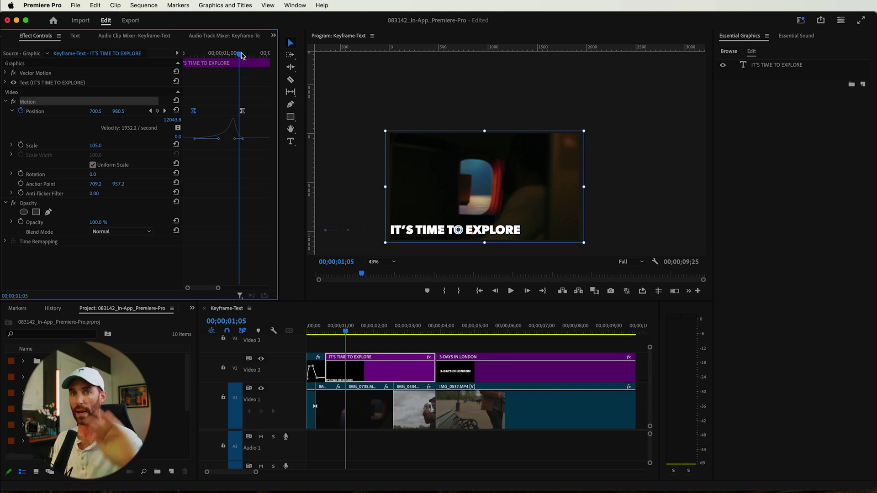
Step: Play back the adjusted slide-in and stretch the second keyframe's velocity handle back toward the first keyframe
{"action": "left_click_drag", "start_coordinate": [242, 54], "coordinate": [185, 54]}
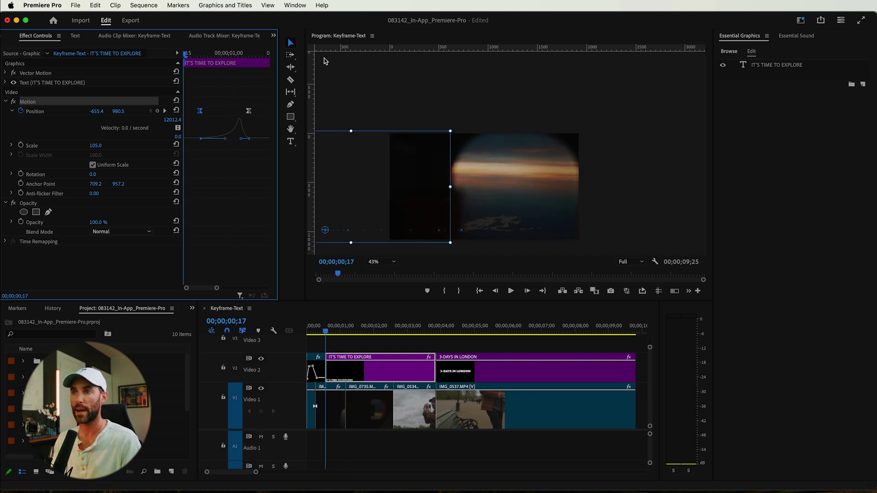
{"action": "key", "text": "space"}
{"action": "key", "text": "space"}
{"action": "left_click_drag", "start_coordinate": [242, 53], "coordinate": [191, 57]}
{"action": "left_click_drag", "start_coordinate": [241, 140], "coordinate": [221, 142]}
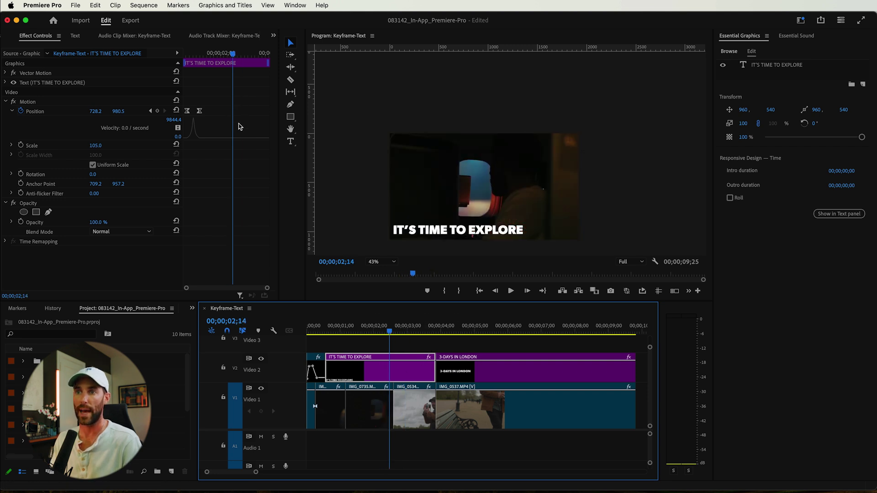
Step: Add a Position keyframe at 00;00;02;14 and, slightly further along, move the title down past the frame's lower edge
{"action": "left_click", "coordinate": [157, 112]}
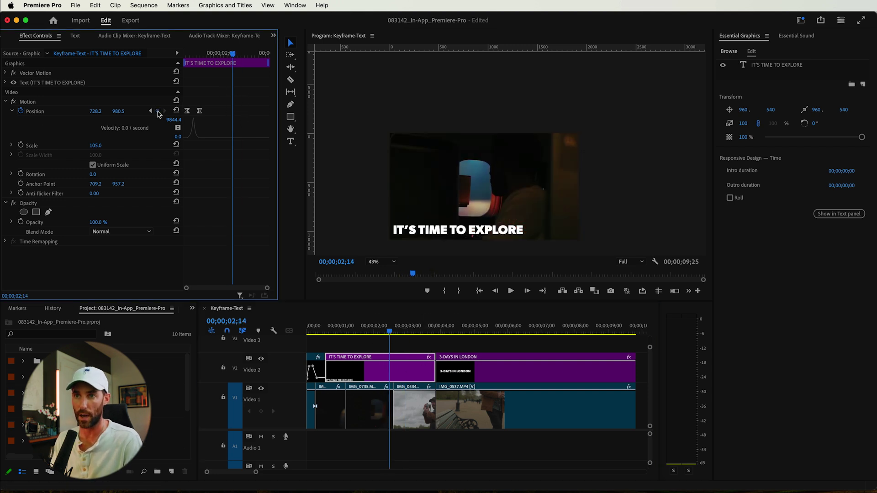
{"action": "left_click_drag", "start_coordinate": [235, 55], "coordinate": [242, 55]}
{"action": "left_click", "coordinate": [409, 209]}
{"action": "left_click_drag", "start_coordinate": [475, 232], "coordinate": [477, 252]}
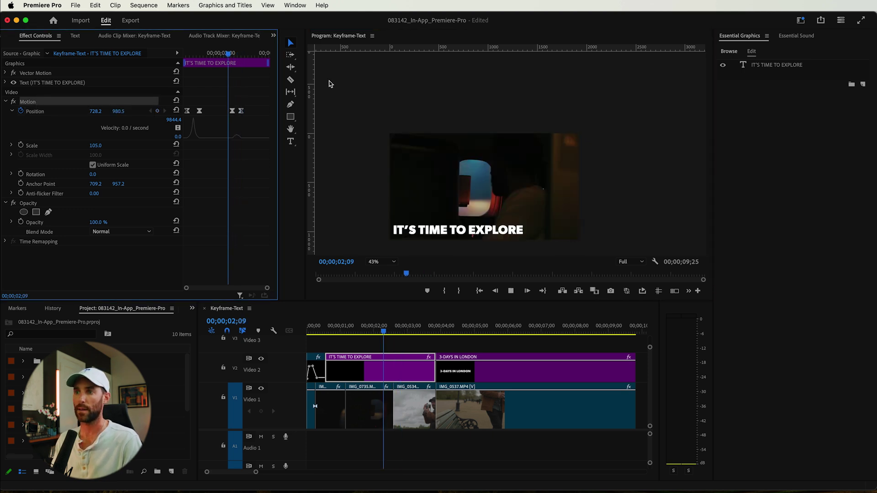
{"action": "key", "text": "space"}
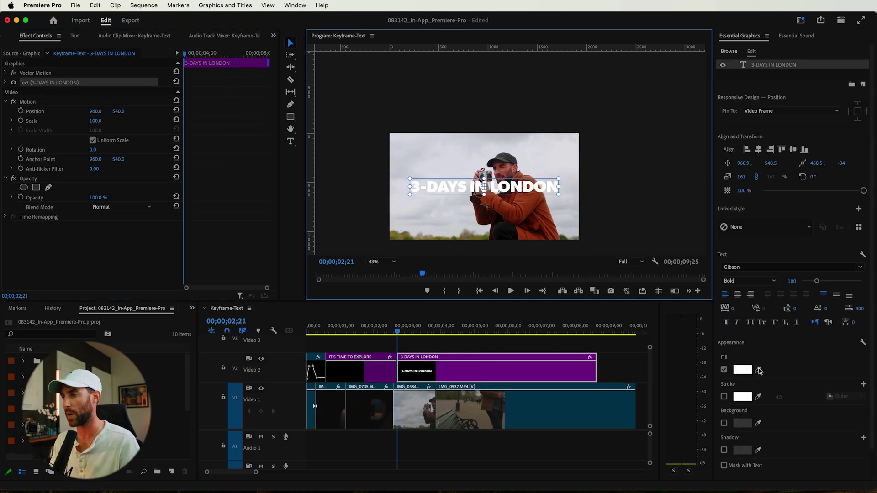
Step: At 00;00;03;07, fit the preview, scale the IMG_0534.MP4 clip to 120, and shift its picture rightward in the frame
{"action": "left_click", "coordinate": [415, 329]}
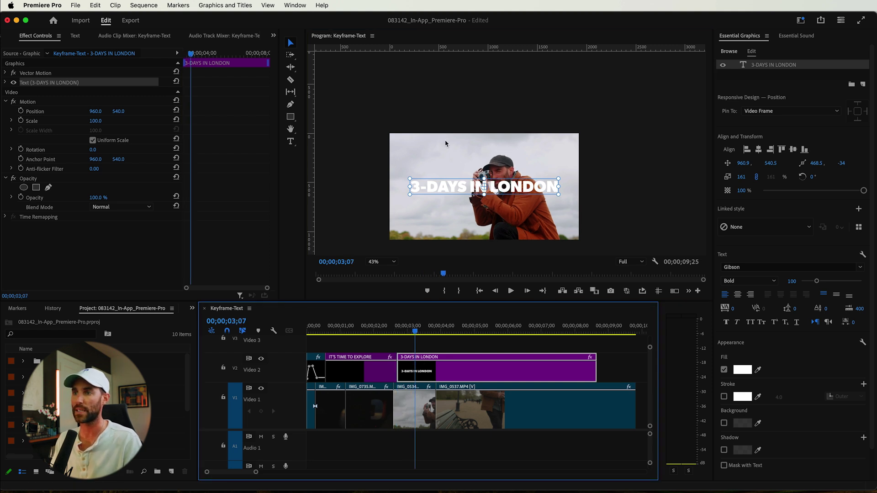
{"action": "left_click", "coordinate": [380, 262]}
{"action": "left_click", "coordinate": [379, 274]}
{"action": "left_click", "coordinate": [413, 407]}
{"action": "left_click", "coordinate": [99, 92]}
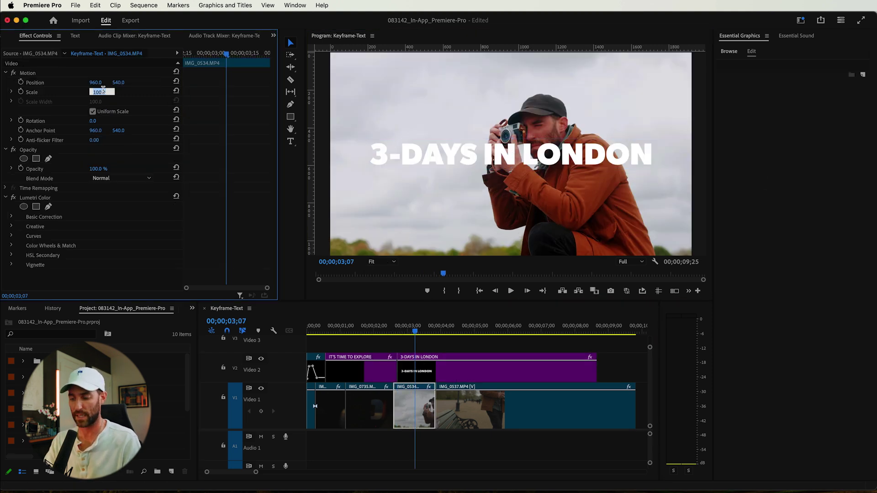
{"action": "key", "text": "Return"}
{"action": "left_click_drag", "start_coordinate": [430, 91], "coordinate": [462, 89]}
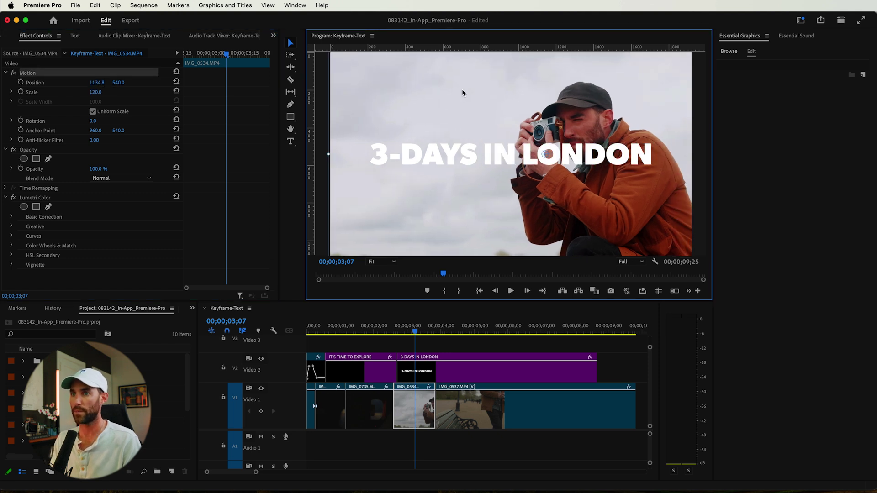
Step: Remove "3-DAYS" from the "3-DAYS IN LONDON" title so that it reads "IN LONDON"
{"action": "left_click", "coordinate": [462, 153]}
{"action": "double_click", "coordinate": [461, 153]}
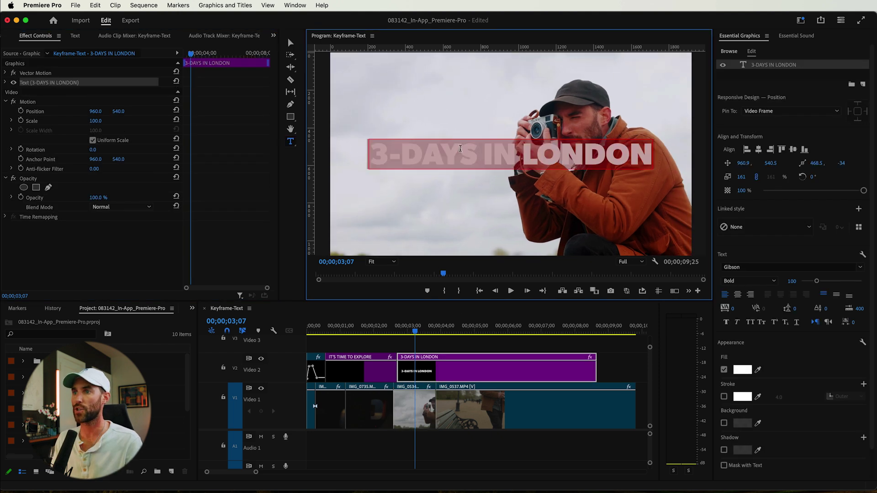
{"action": "left_click", "coordinate": [472, 147]}
{"action": "left_click_drag", "start_coordinate": [485, 151], "coordinate": [368, 153]}
{"action": "key", "text": "BackSpace"}
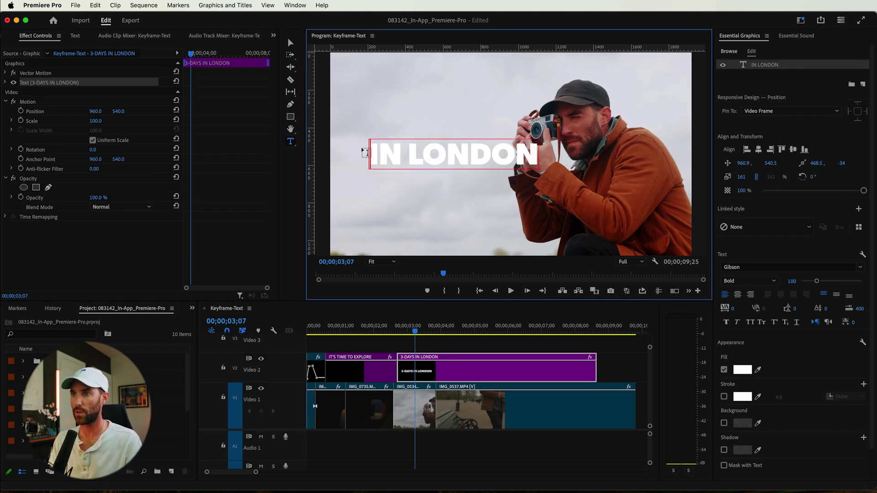
Step: Duplicate the "IN LONDON" graphic onto Video 3 and place the copy above the original text at about 960, 392
{"action": "left_click_drag", "start_coordinate": [448, 368], "coordinate": [448, 351]}
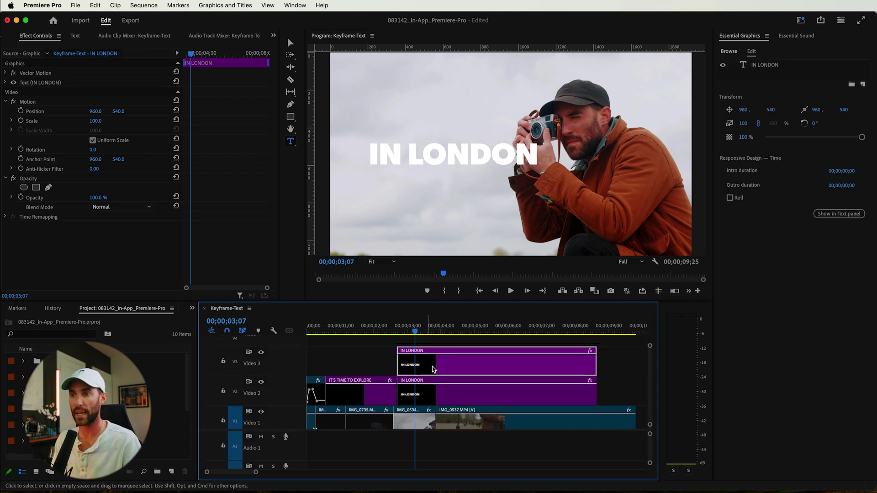
{"action": "left_click_drag", "start_coordinate": [431, 159], "coordinate": [438, 123]}
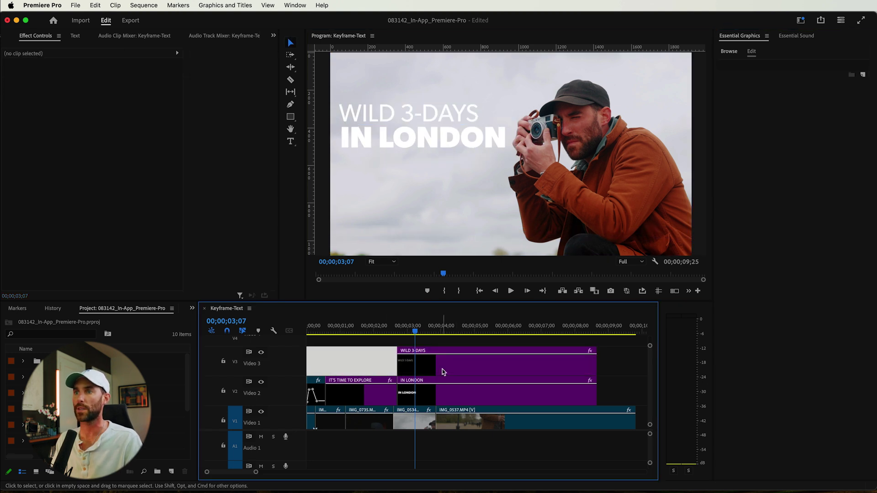
{"action": "left_click", "coordinate": [443, 373]}
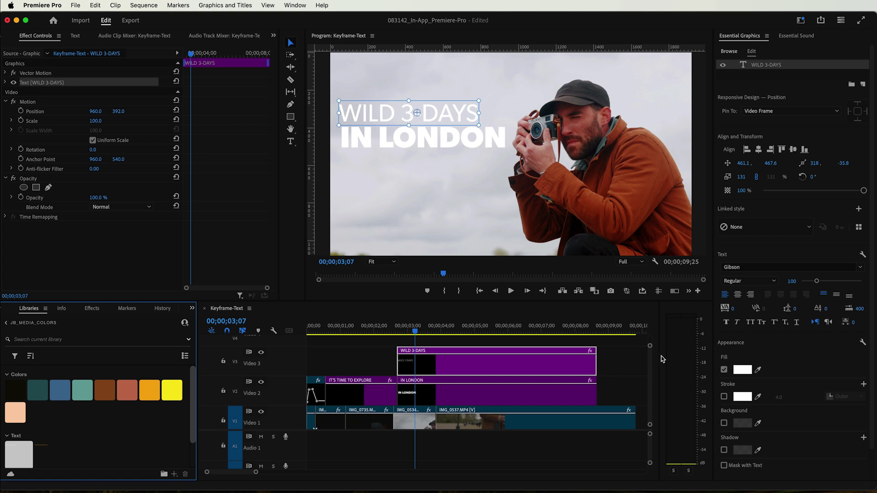
Step: Fill the "WILD 3-DAYS" text with the library's orange swatch and the "IN LONDON" text with a dark gray sampled from the footage
{"action": "left_click", "coordinate": [147, 396]}
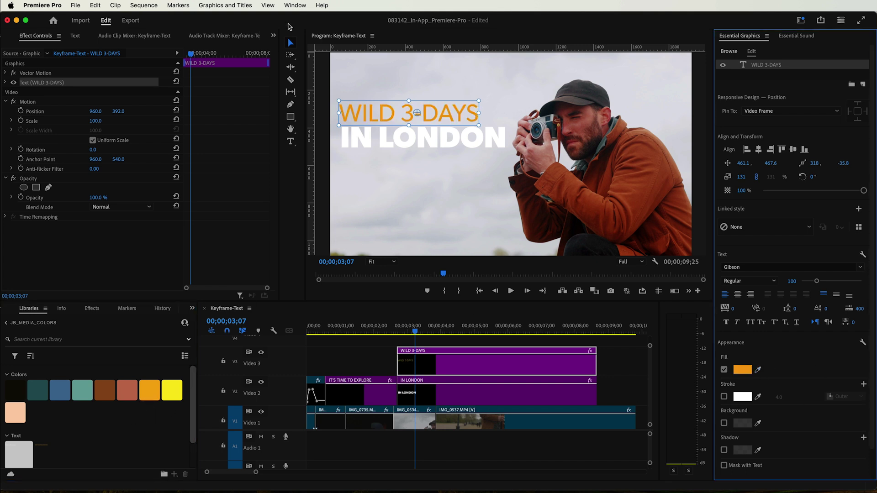
{"action": "left_click", "coordinate": [619, 381]}
{"action": "left_click", "coordinate": [421, 144]}
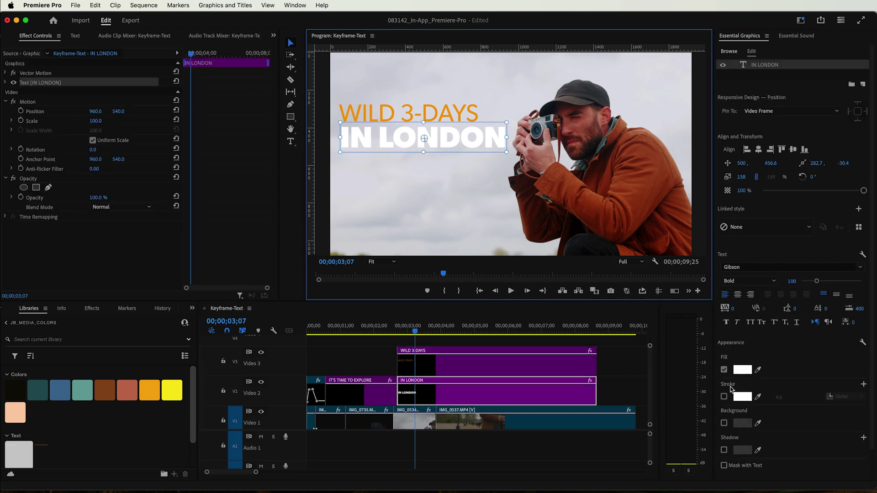
{"action": "left_click", "coordinate": [743, 370]}
{"action": "left_click", "coordinate": [527, 319]}
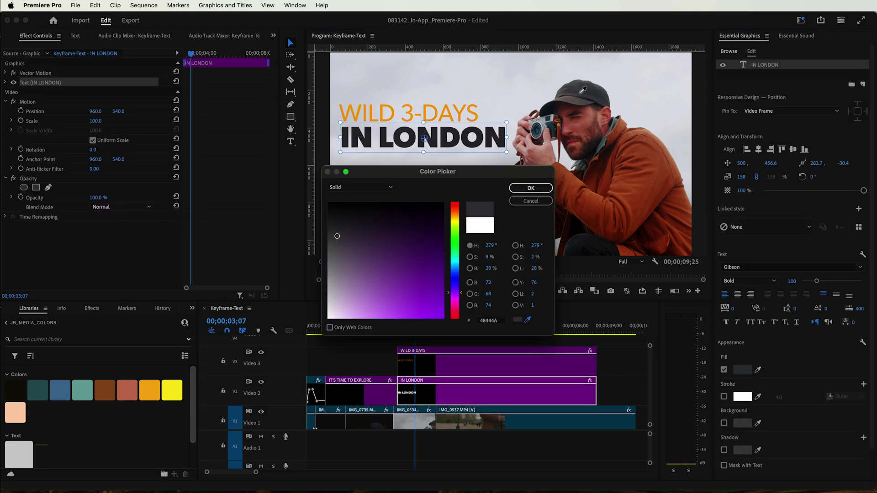
{"action": "key", "text": "Return"}
{"action": "left_click", "coordinate": [404, 200]}
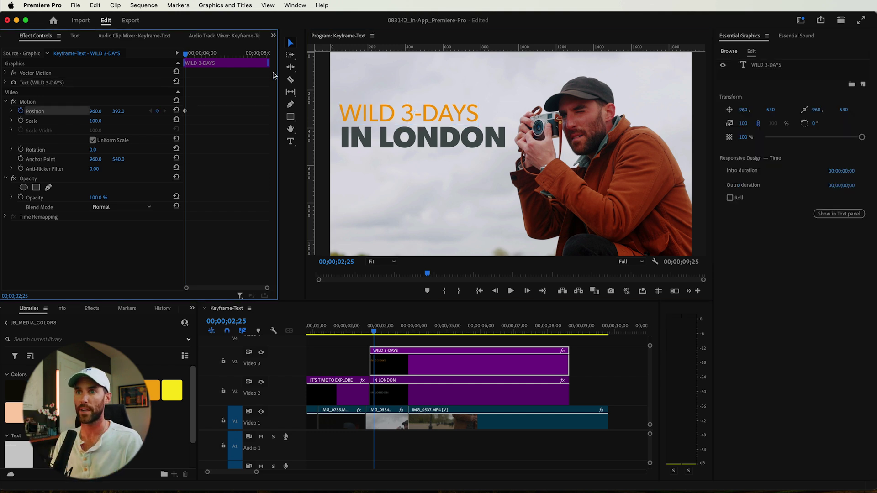
Step: Add a "WILD 3-DAYS" Position keyframe at 00;00;03;17, and at the first keyframe move the title past the frame's left edge to 168.7, 392.0
{"action": "left_click_drag", "start_coordinate": [185, 53], "coordinate": [195, 54]}
{"action": "left_click", "coordinate": [157, 111]}
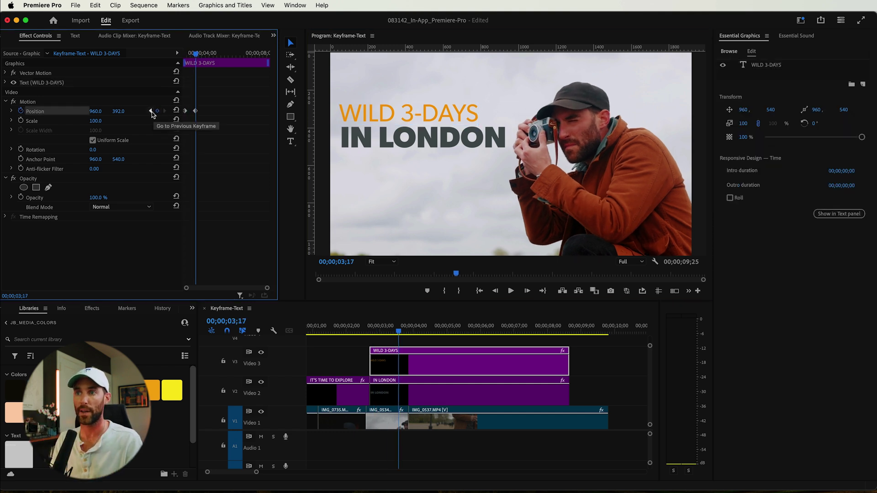
{"action": "left_click", "coordinate": [151, 111]}
{"action": "left_click_drag", "start_coordinate": [96, 111], "coordinate": [241, 117]}
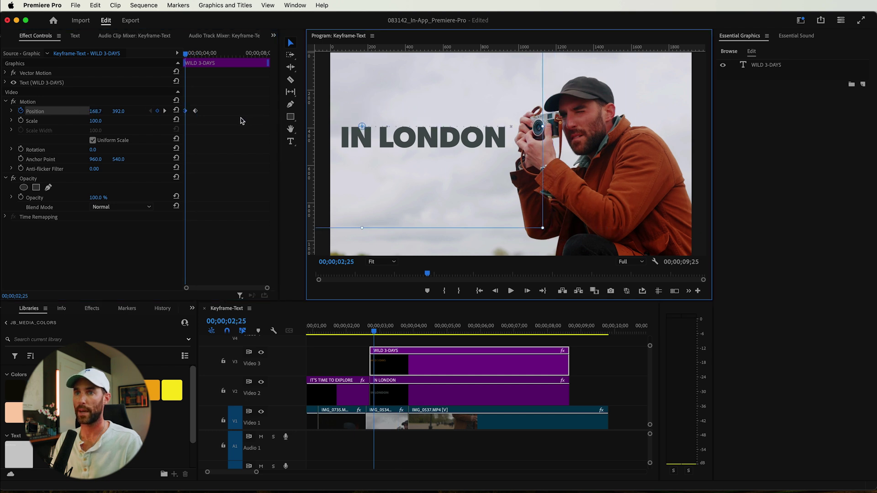
Step: Play back the slide-in animation of the "WILD 3-DAYS" title from the start of its clip
{"action": "key", "text": "space"}
{"action": "key", "text": "space"}
{"action": "left_click", "coordinate": [185, 65]}
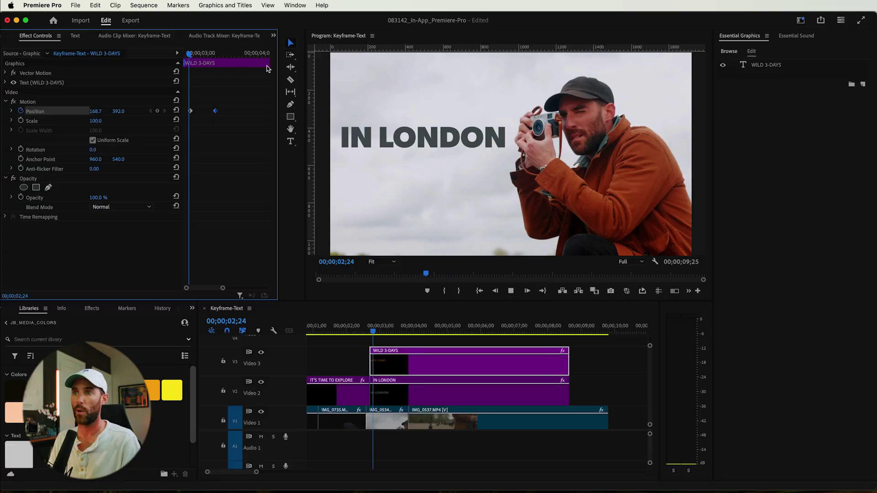
{"action": "key", "text": "space"}
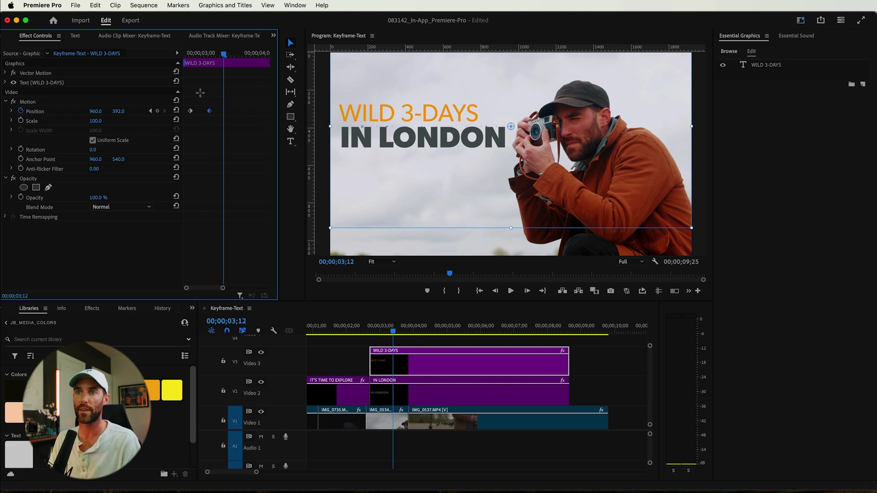
Step: Apply Ease Out to the first Position keyframe of the "WILD 3-DAYS" title and Ease In to the second
{"action": "right_click", "coordinate": [191, 111]}
{"action": "mouse_move", "coordinate": [223, 196]}
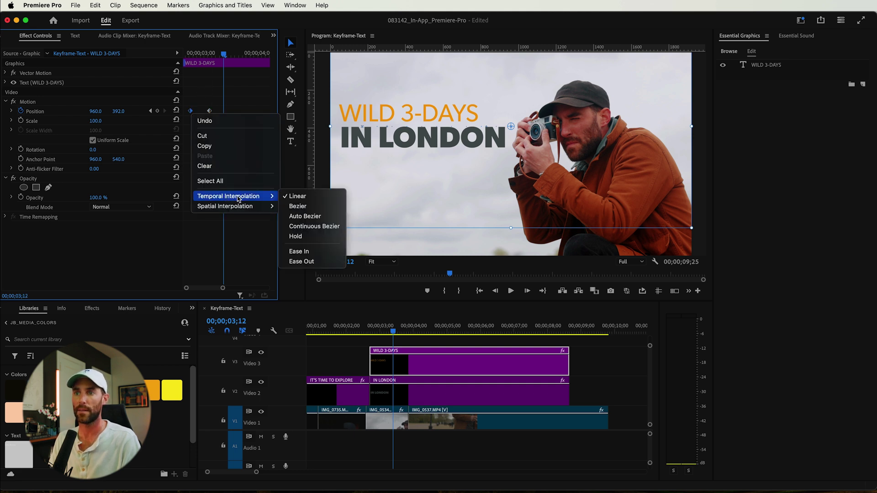
{"action": "left_click", "coordinate": [326, 263]}
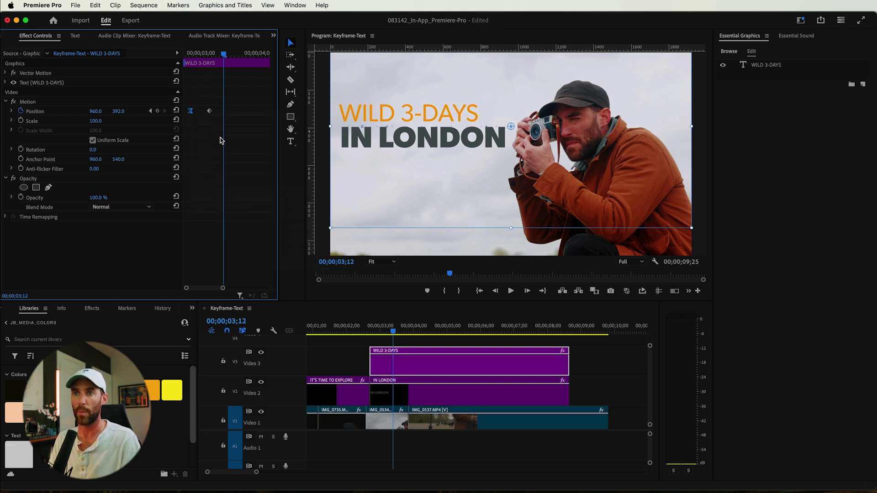
{"action": "right_click", "coordinate": [209, 112]}
{"action": "mouse_move", "coordinate": [256, 196]}
{"action": "left_click", "coordinate": [325, 252]}
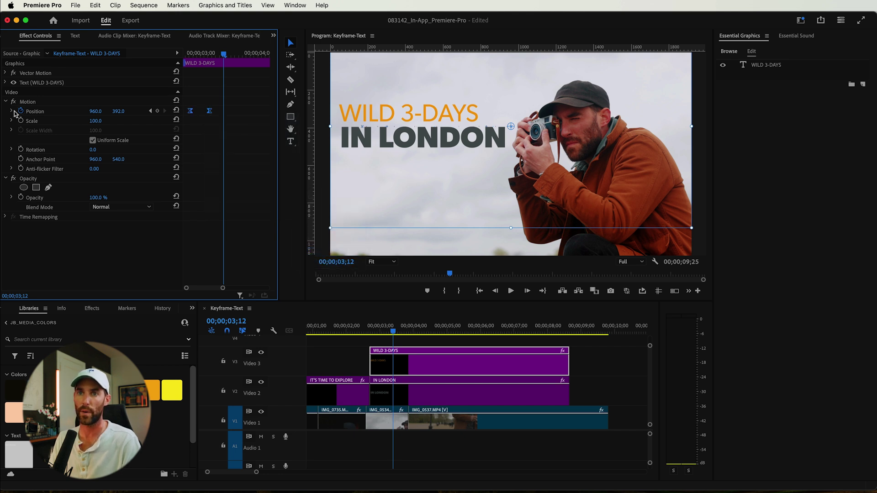
Step: Lengthen the second Position keyframe's incoming velocity handle on the "WILD 3-DAYS" title to shift the velocity peak toward the first keyframe
{"action": "left_click", "coordinate": [11, 111]}
{"action": "left_click", "coordinate": [199, 52]}
{"action": "key", "text": "="}
{"action": "key", "text": "="}
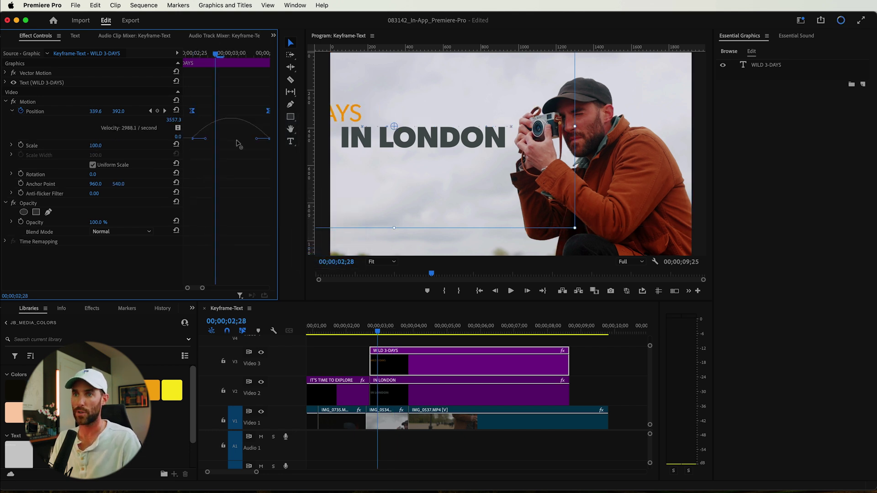
{"action": "left_click_drag", "start_coordinate": [257, 139], "coordinate": [237, 139]}
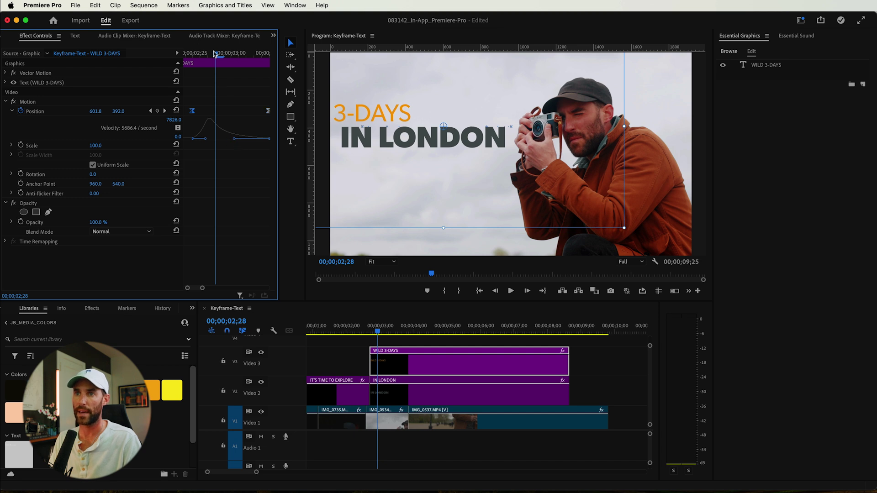
Step: Play back the adjusted slide-in of the "WILD 3-DAYS" title, starting just before its clip
{"action": "left_click_drag", "start_coordinate": [213, 54], "coordinate": [183, 54]}
{"action": "key", "text": "space"}
{"action": "key", "text": "space"}
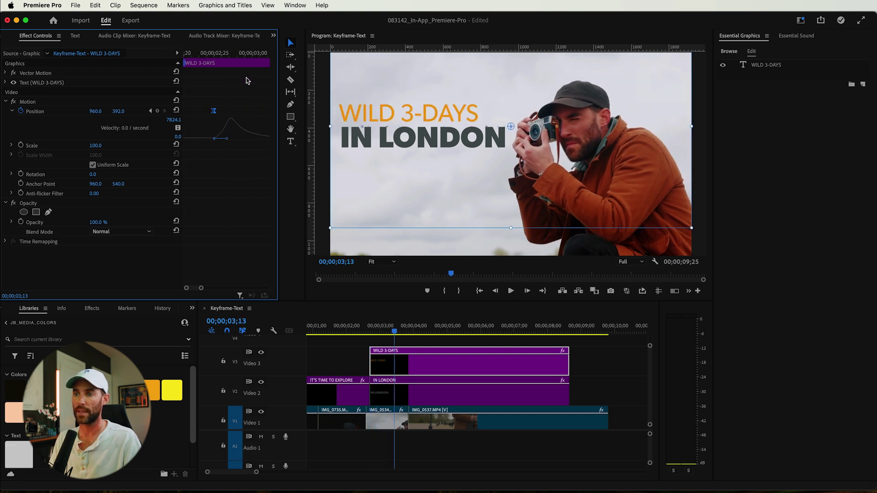
{"action": "left_click", "coordinate": [359, 324]}
{"action": "key", "text": "space"}
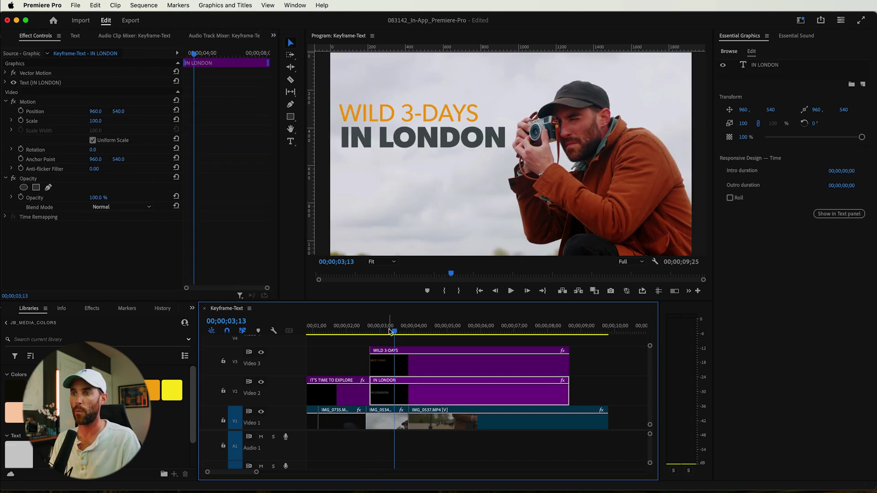
Step: Add Scale keyframes to the "IN LONDON" title at 00;00;03;00 and 00;00;03;15, and set the first one to 0
{"action": "mouse_move", "coordinate": [391, 332]}
{"action": "left_mouse_down"}
{"action": "mouse_move", "coordinate": [372, 330]}
{"action": "mouse_move", "coordinate": [383, 330]}
{"action": "left_mouse_up"}
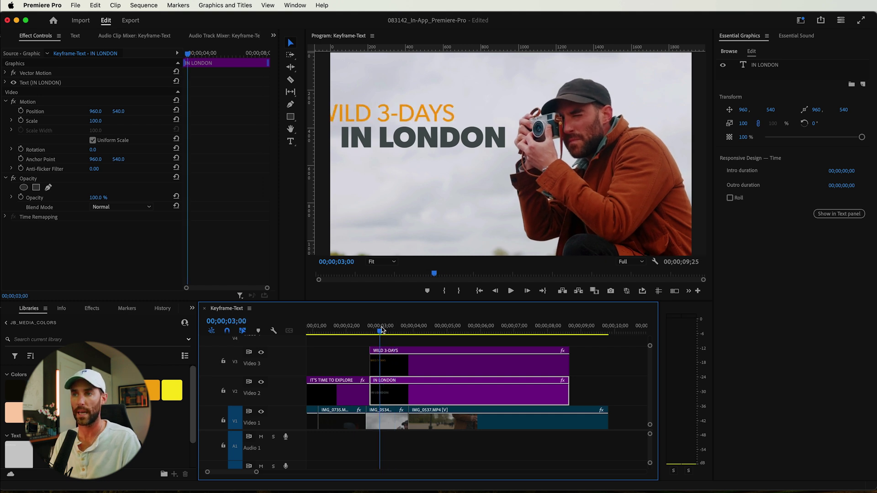
{"action": "left_click", "coordinate": [20, 121]}
{"action": "left_click", "coordinate": [12, 121]}
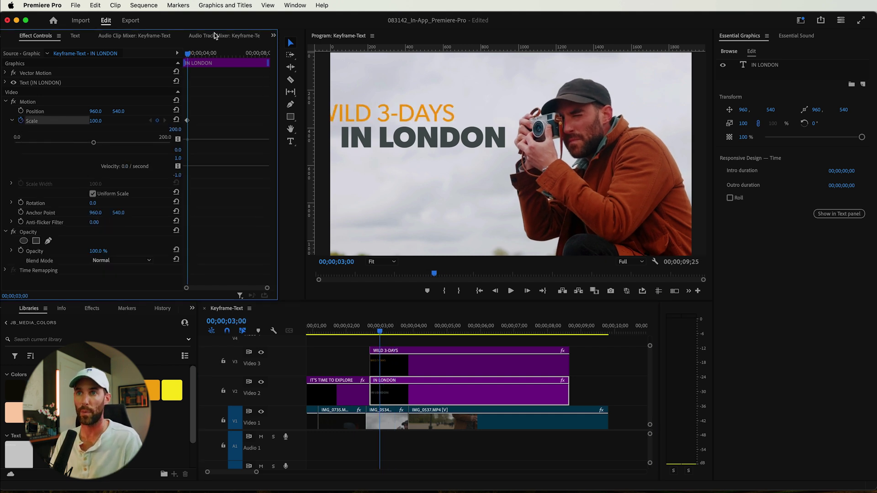
{"action": "left_click_drag", "start_coordinate": [188, 54], "coordinate": [195, 54]}
{"action": "left_click", "coordinate": [152, 121]}
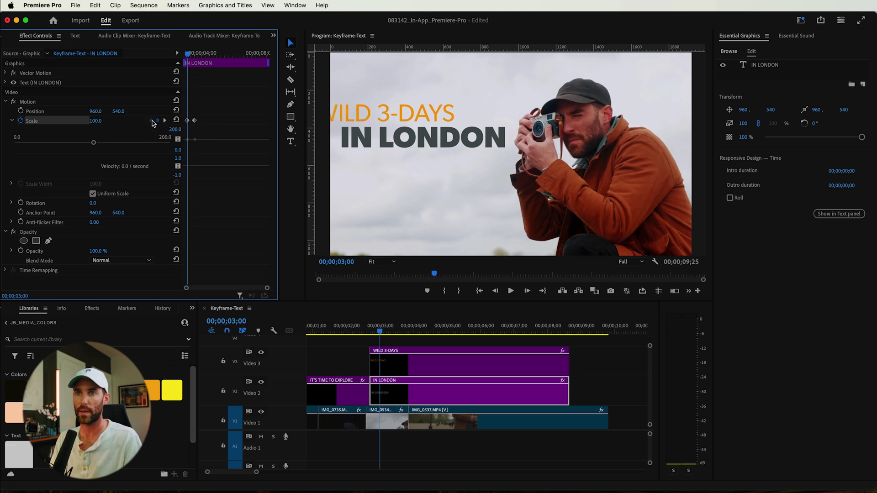
{"action": "key", "text": "Return"}
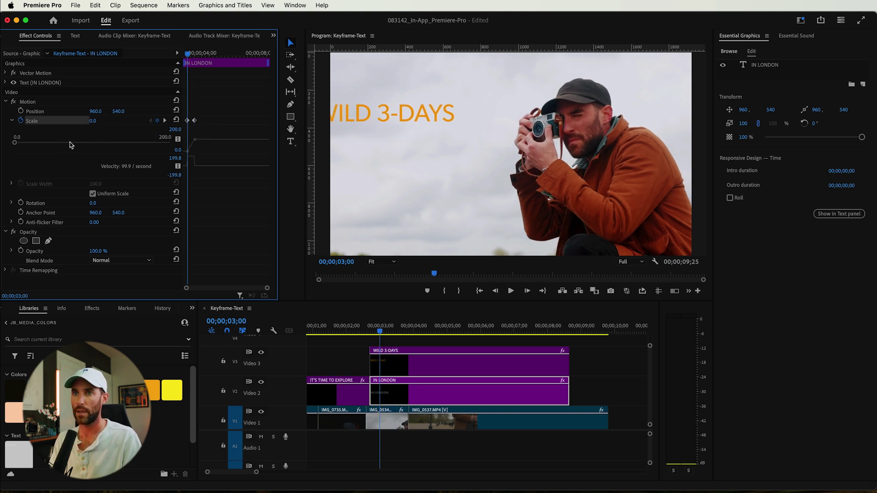
Step: Move the "IN LONDON" title's anchor point to the middle of its text at 500.0, 449.0, and play back the scale animation
{"action": "key", "text": "space"}
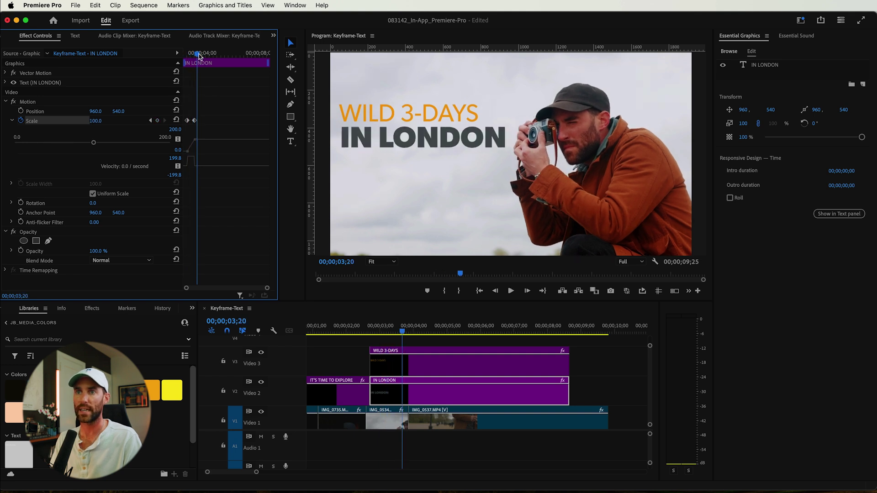
{"action": "left_click_drag", "start_coordinate": [198, 55], "coordinate": [197, 56]}
{"action": "left_click", "coordinate": [40, 213]}
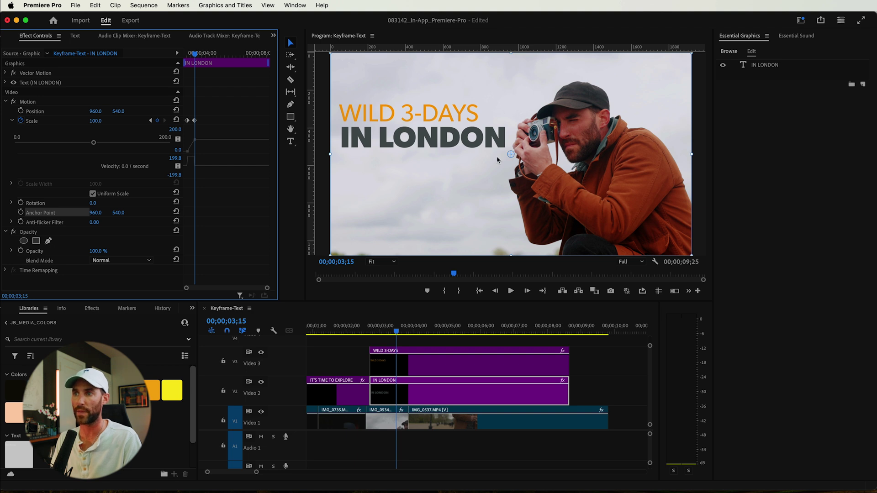
{"action": "left_click_drag", "start_coordinate": [509, 155], "coordinate": [489, 147]}
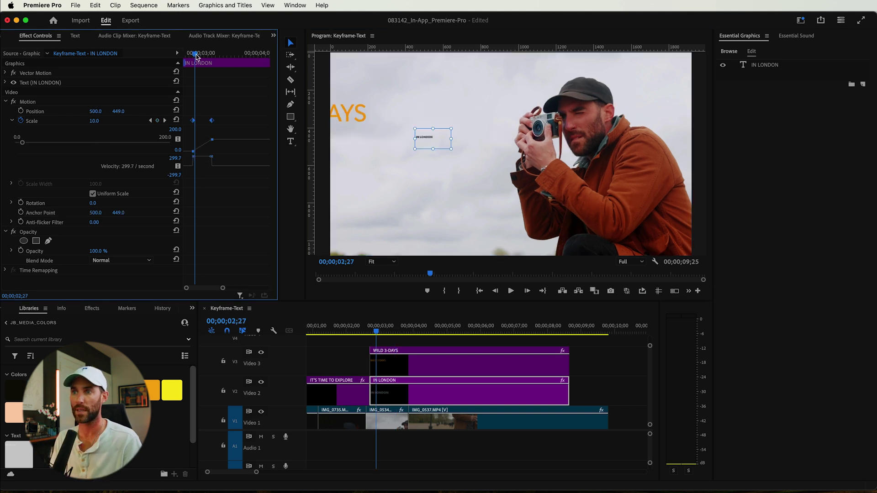
{"action": "mouse_move", "coordinate": [196, 53]}
{"action": "left_mouse_down"}
{"action": "mouse_move", "coordinate": [218, 54]}
{"action": "mouse_move", "coordinate": [196, 54]}
{"action": "left_mouse_up"}
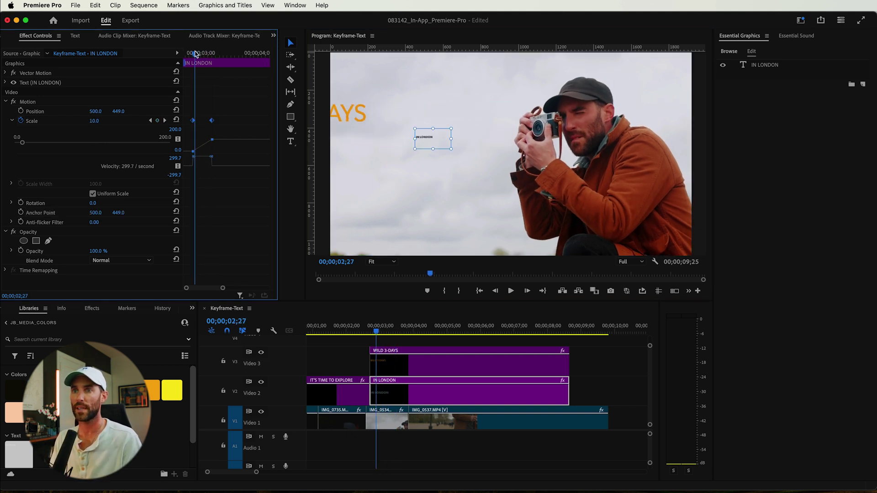
{"action": "key", "text": "space"}
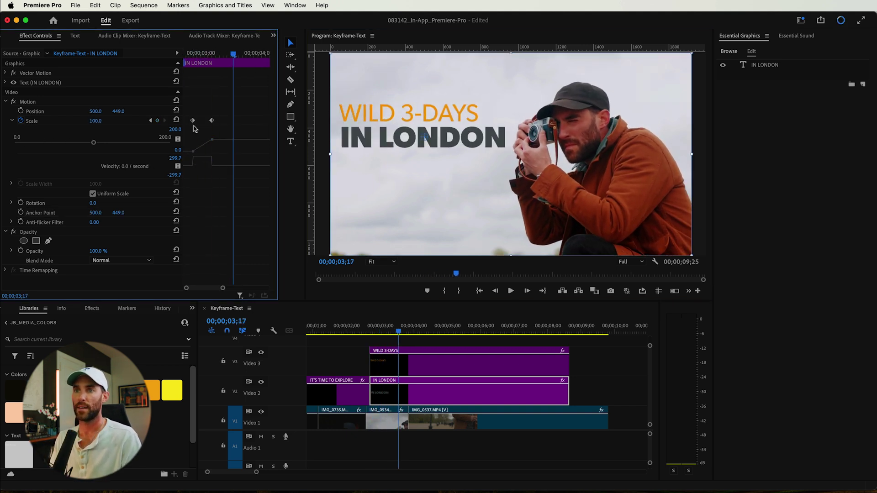
Step: Apply Ease Out to the first Scale keyframe of the "IN LONDON" title and Ease In to the second
{"action": "right_click", "coordinate": [193, 121]}
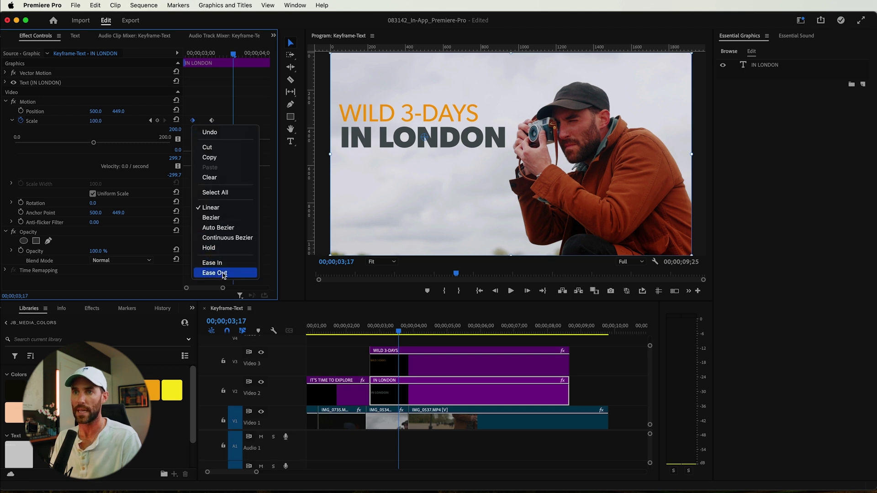
{"action": "left_click", "coordinate": [217, 272]}
{"action": "right_click", "coordinate": [212, 121]}
{"action": "left_click", "coordinate": [217, 262]}
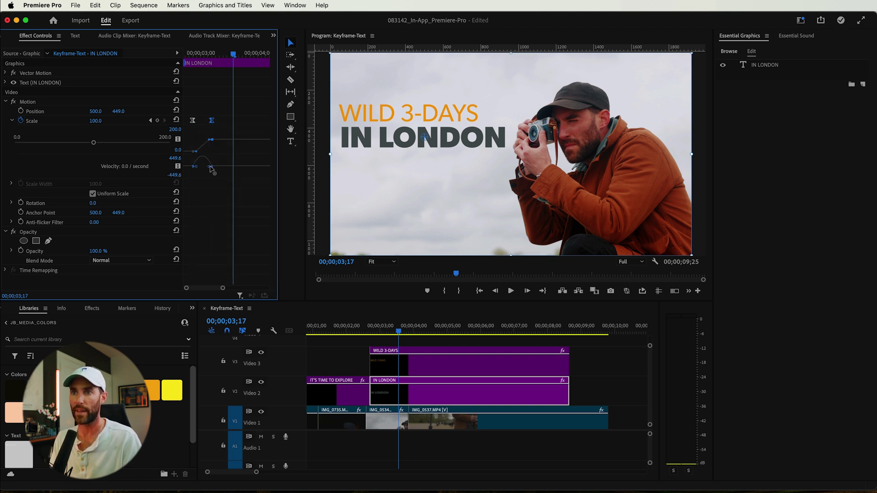